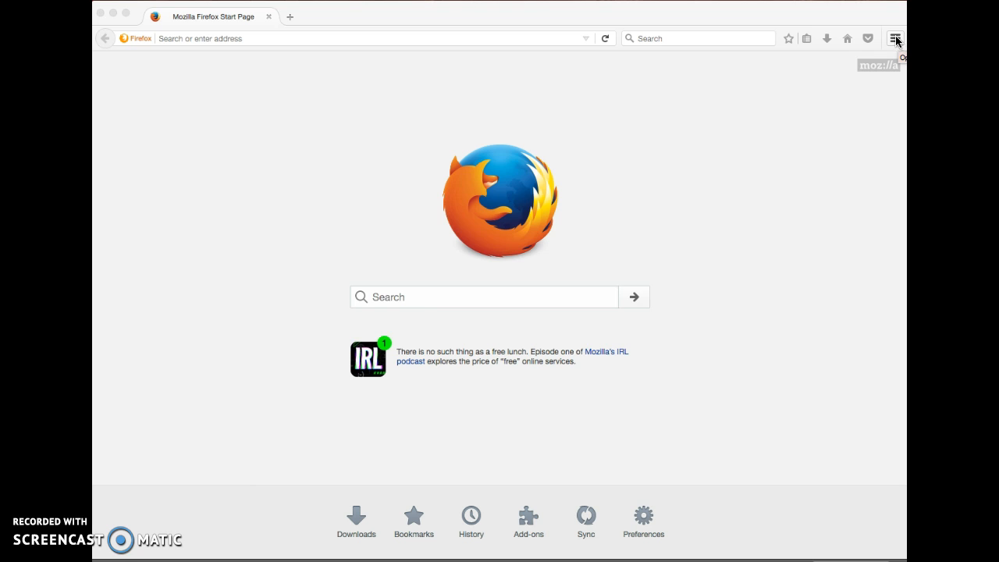
click(896, 39)
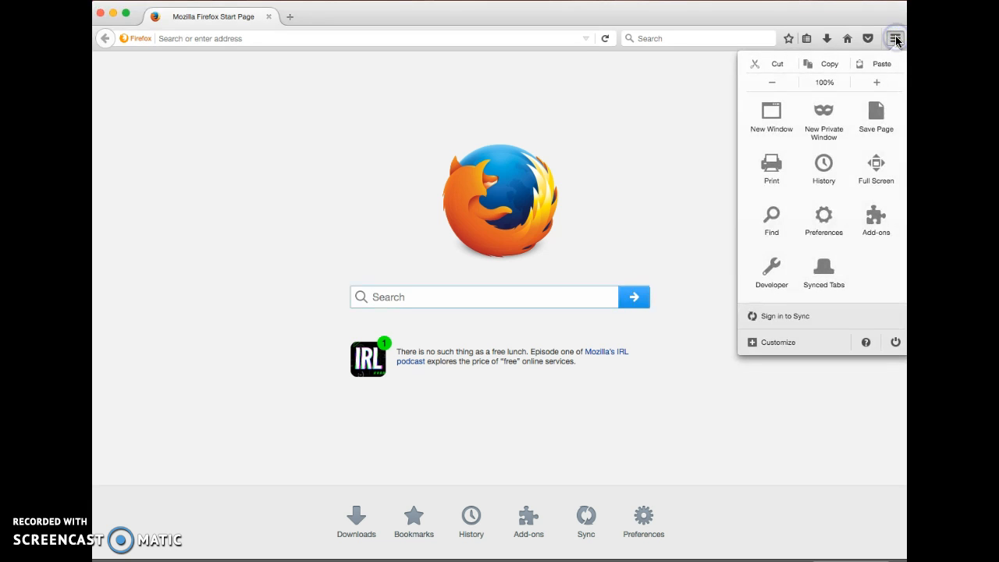
click(771, 267)
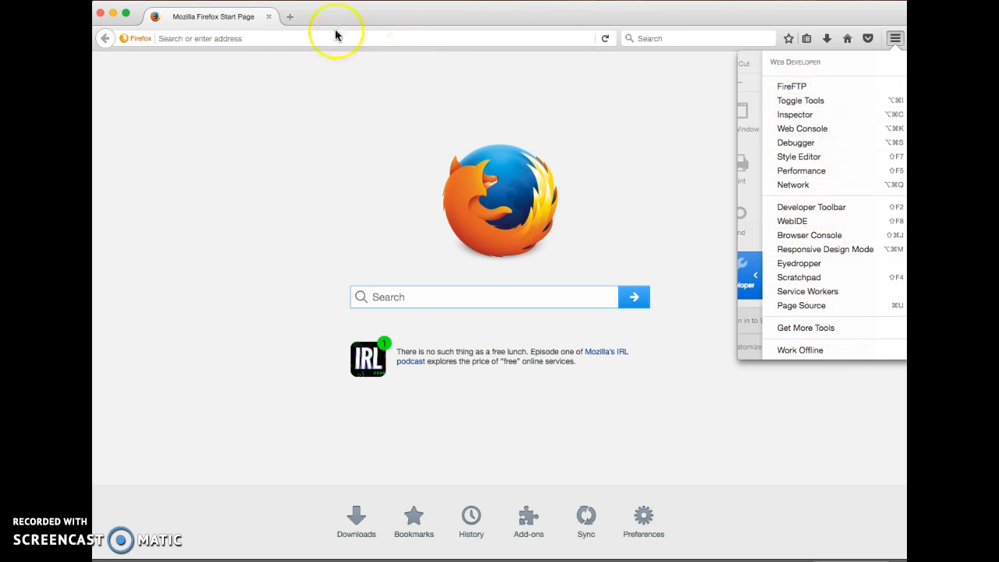
- Search the web for "fireftp" and open the FireFTP page on Add-ons for Firefox
click(278, 38)
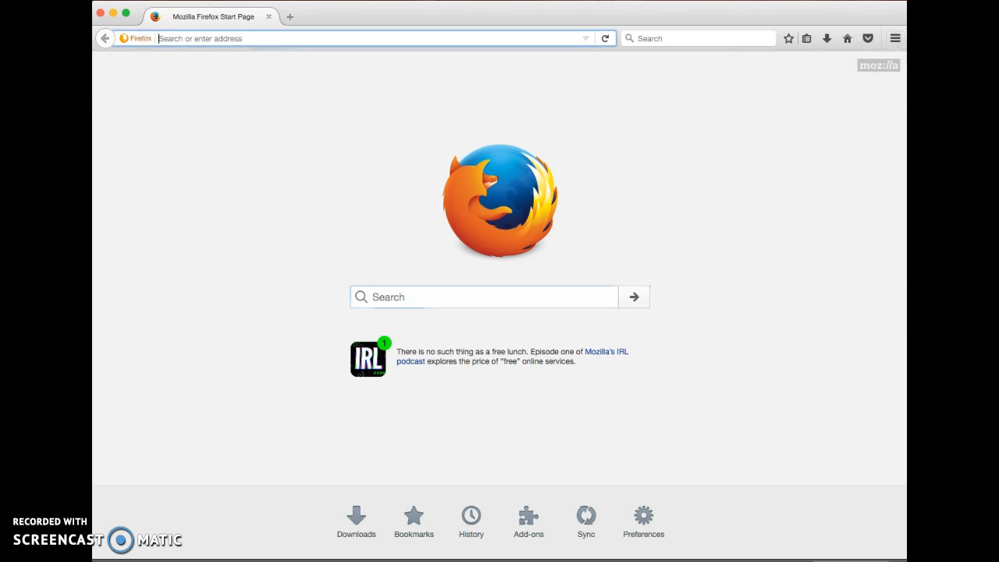
text(fireft)
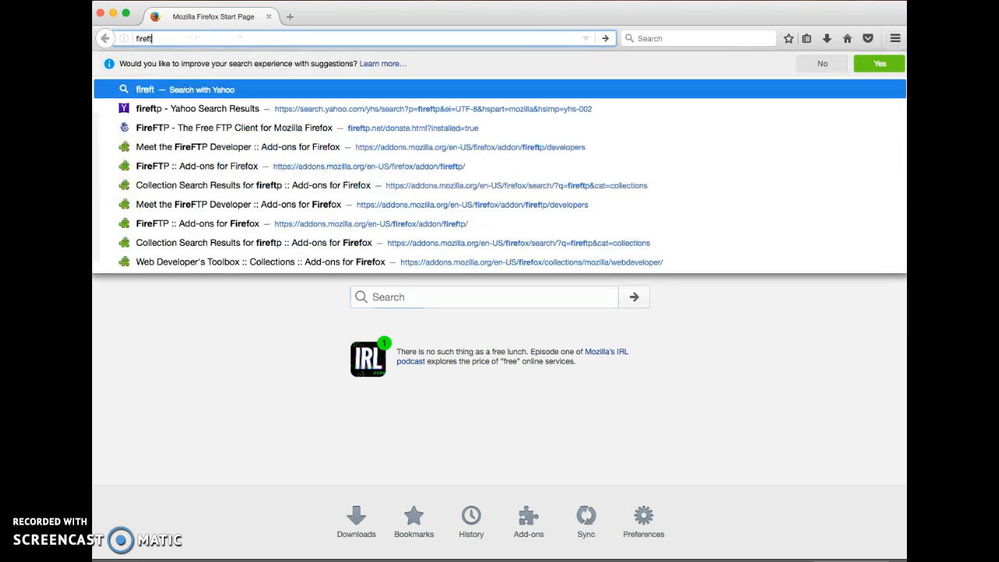
text(p)
key(Return)
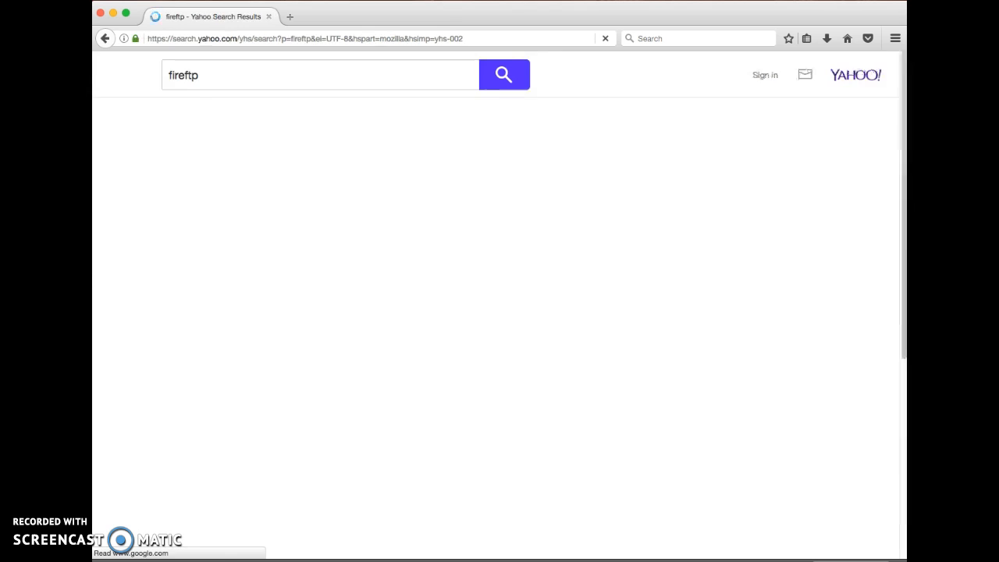
scroll(263, 197, down, 2)
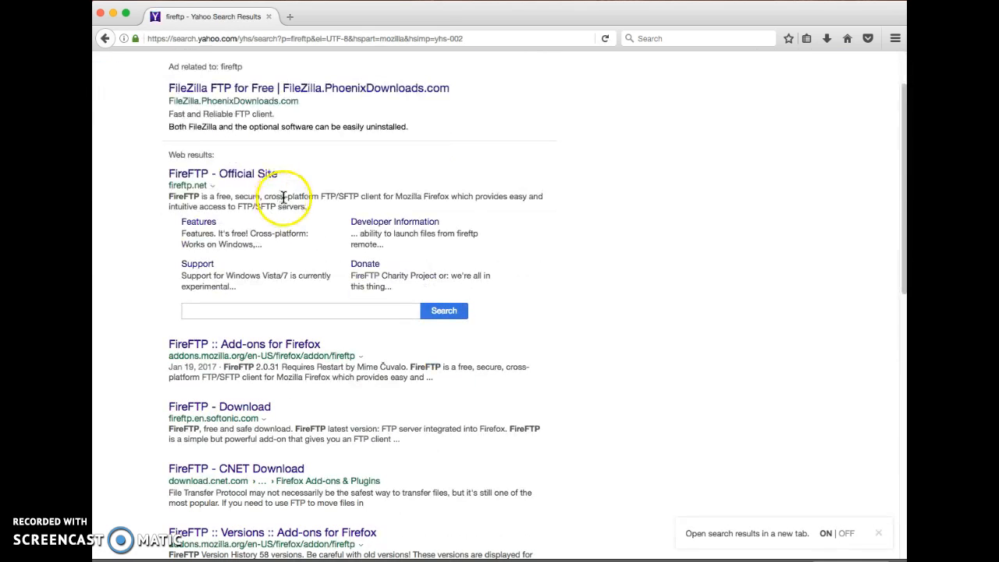
click(218, 349)
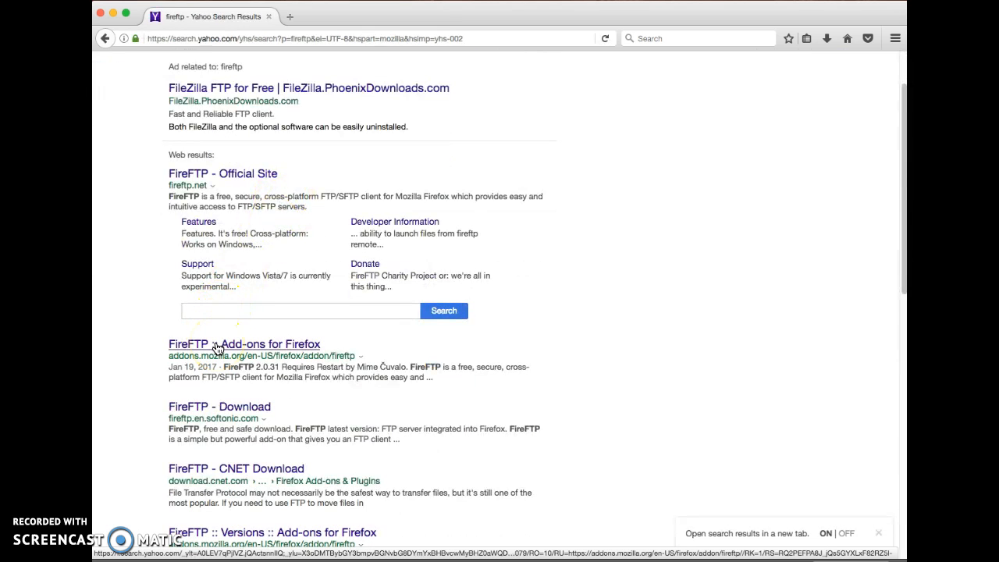
click(217, 349)
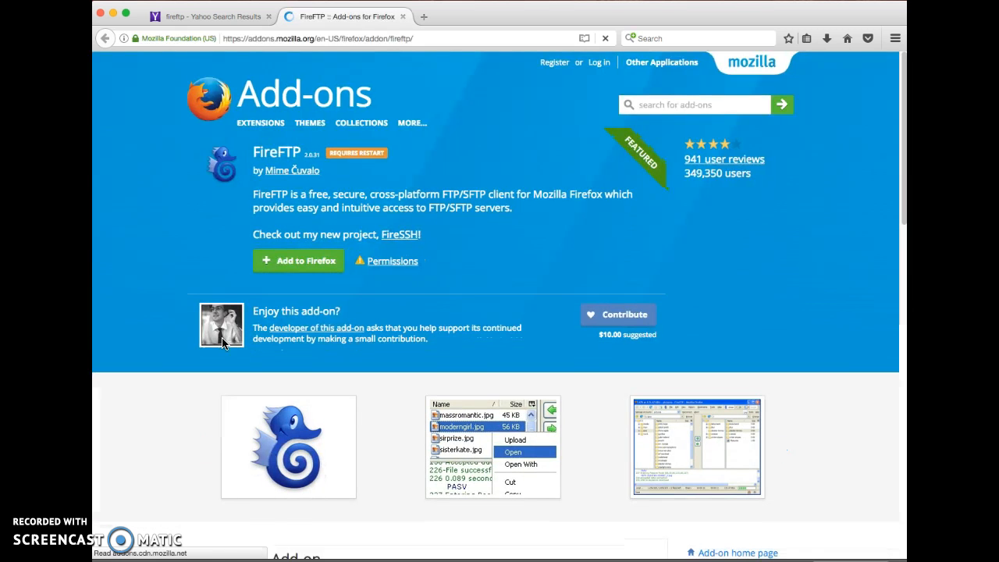
- Add FireFTP to Firefox, confirm the installation and restart the browser
click(322, 251)
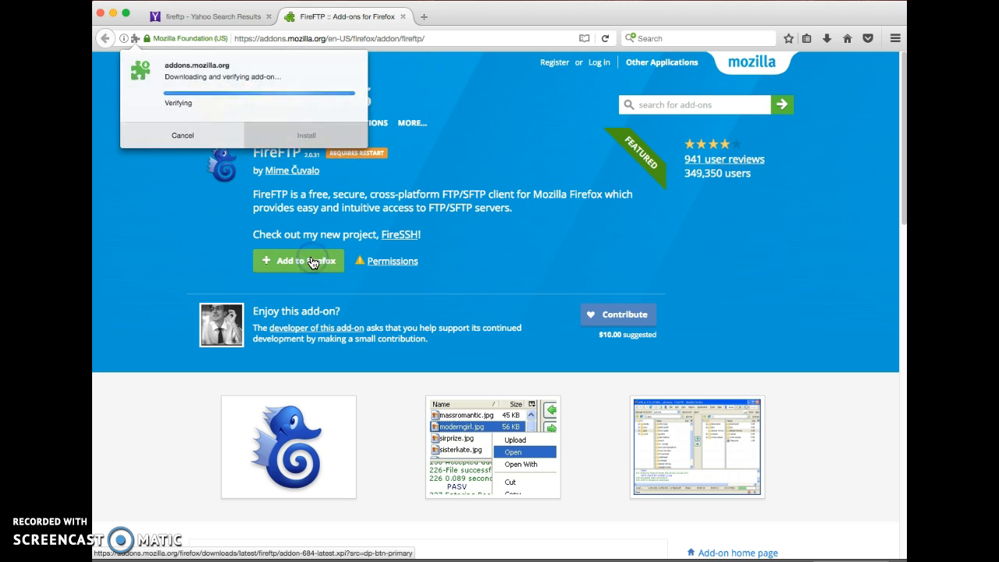
click(281, 140)
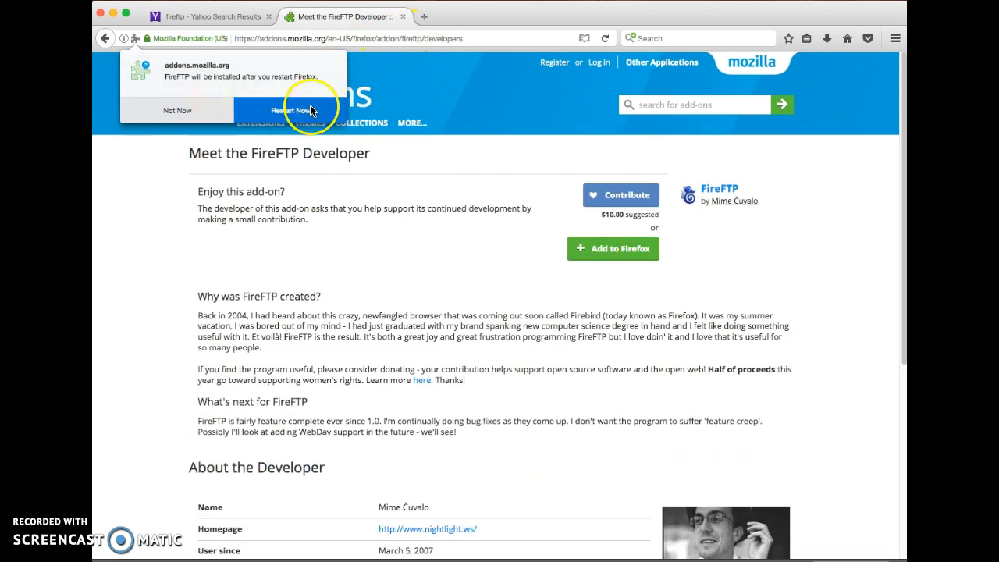
click(305, 114)
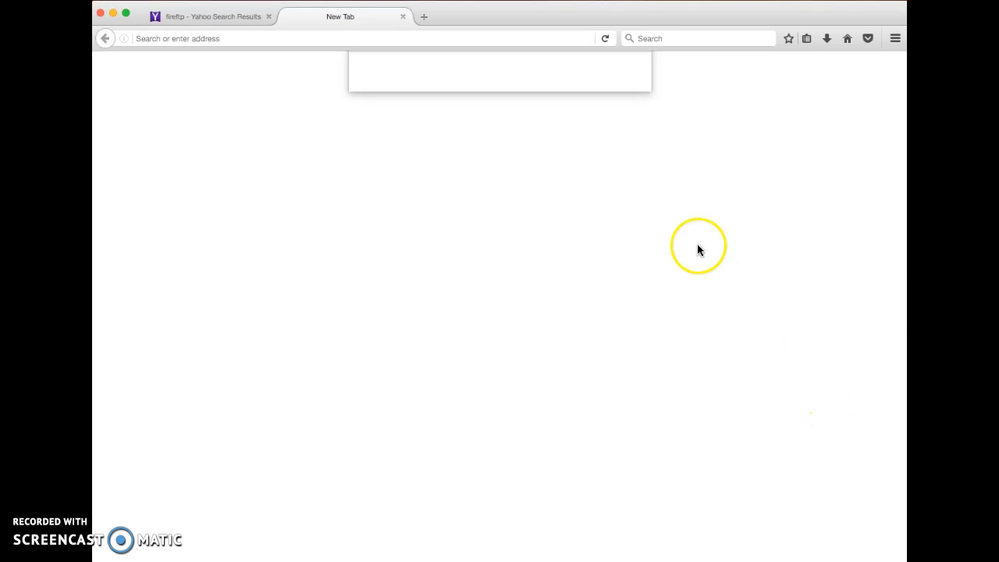
click(462, 129)
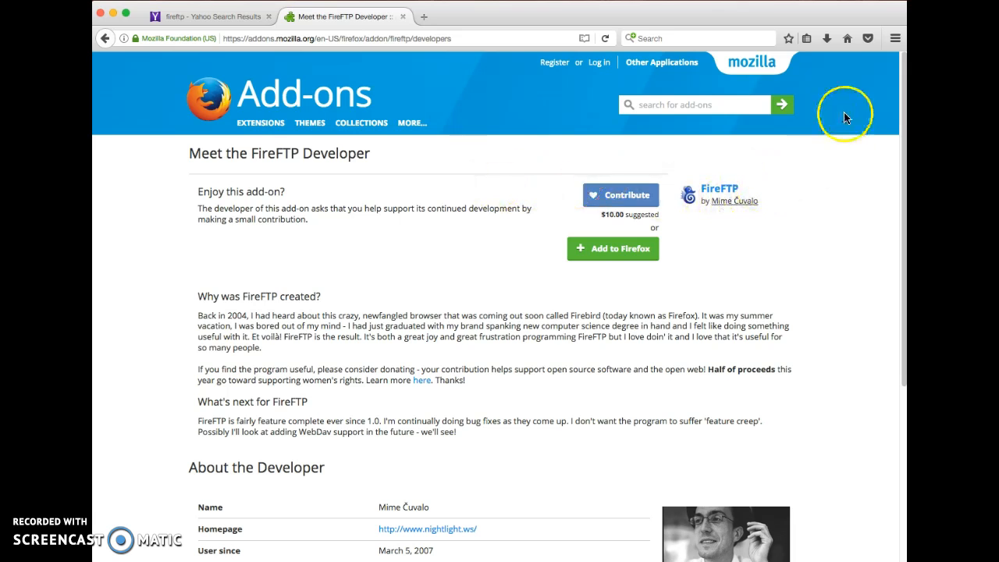
- Launch FireFTP from the browser's web developer tools
click(894, 39)
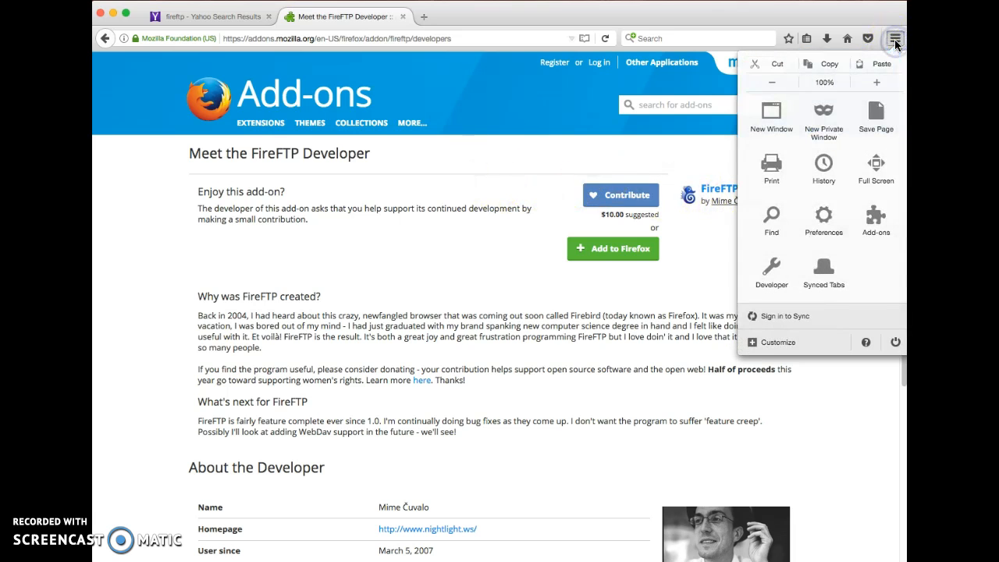
click(771, 279)
click(771, 279)
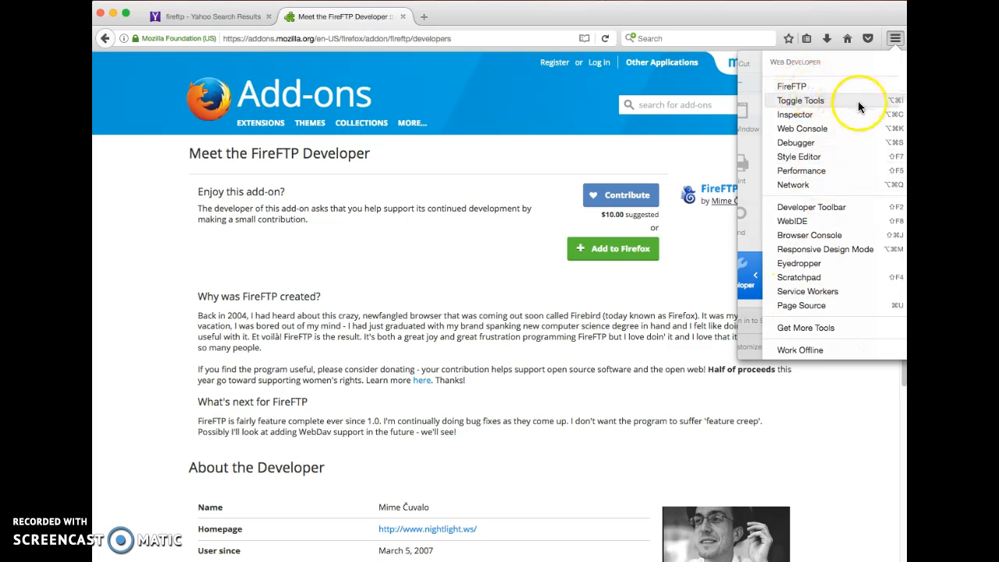
click(786, 88)
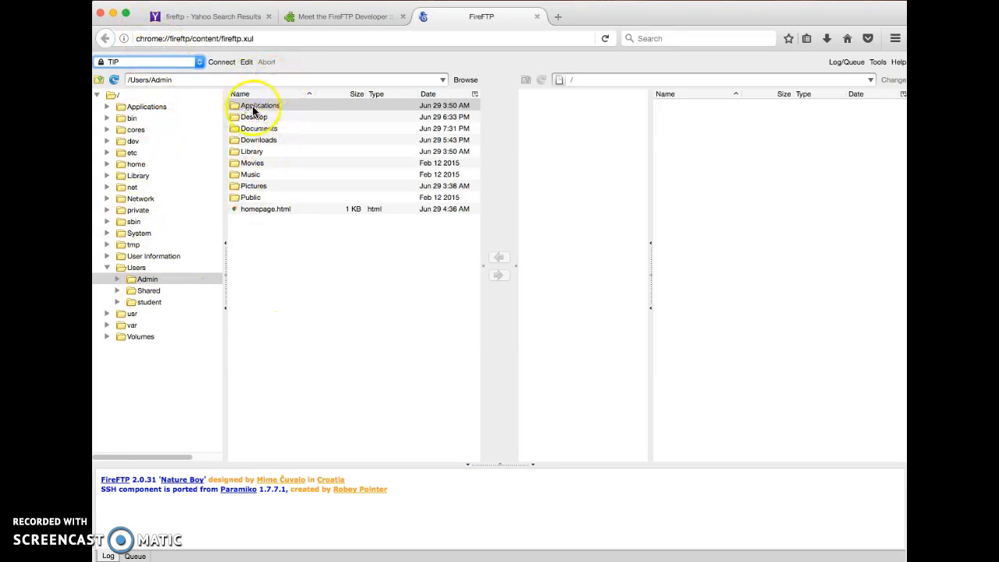
- Browse the local files into Downloads and open the student's Zipped file folder
click(267, 129)
click(266, 140)
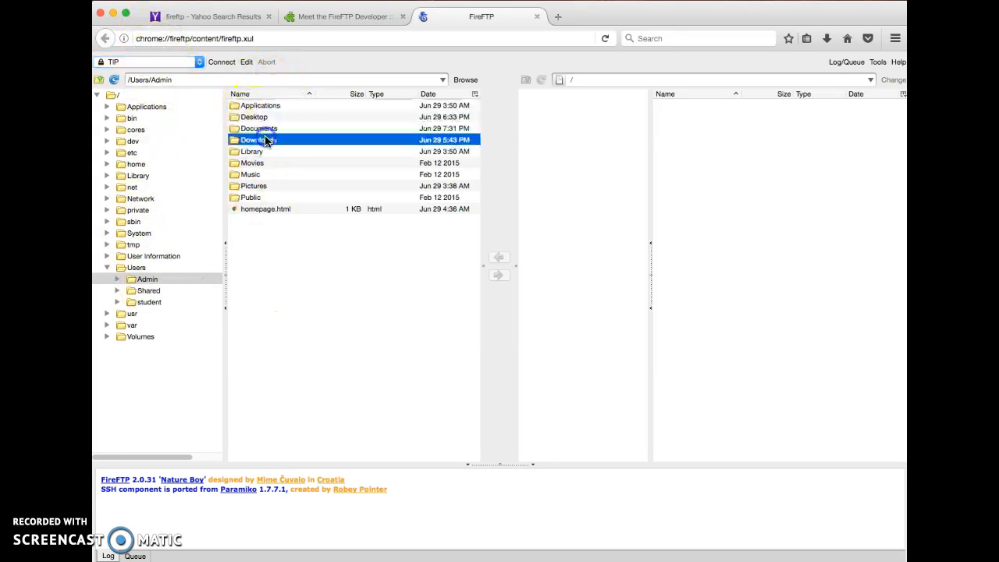
double_click(265, 139)
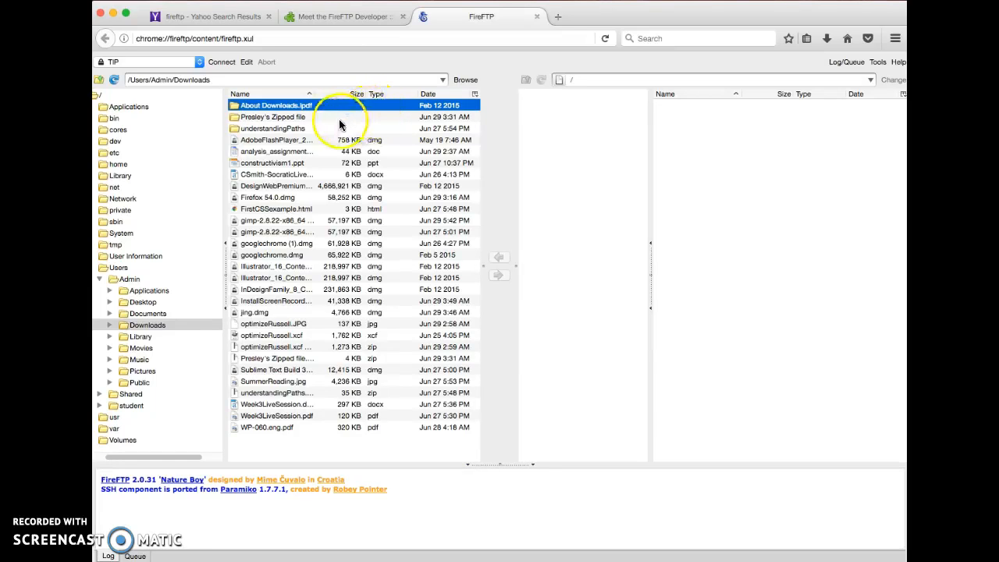
double_click(289, 117)
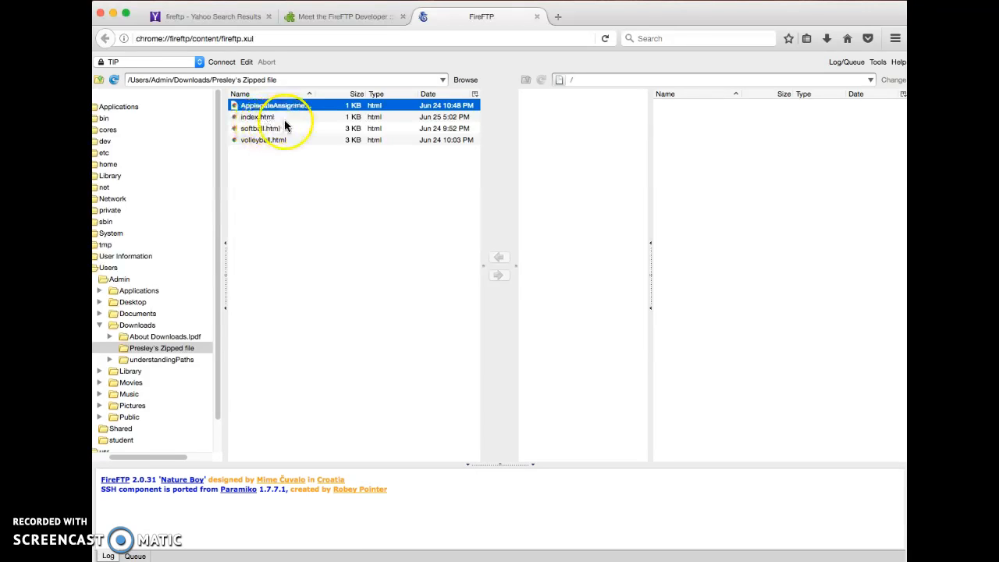
- Move index.html, softball.html, volleyball.html and the assignment HTML file from the zipped file folder into the Admin user's Documents folder
drag(262, 117, 171, 313)
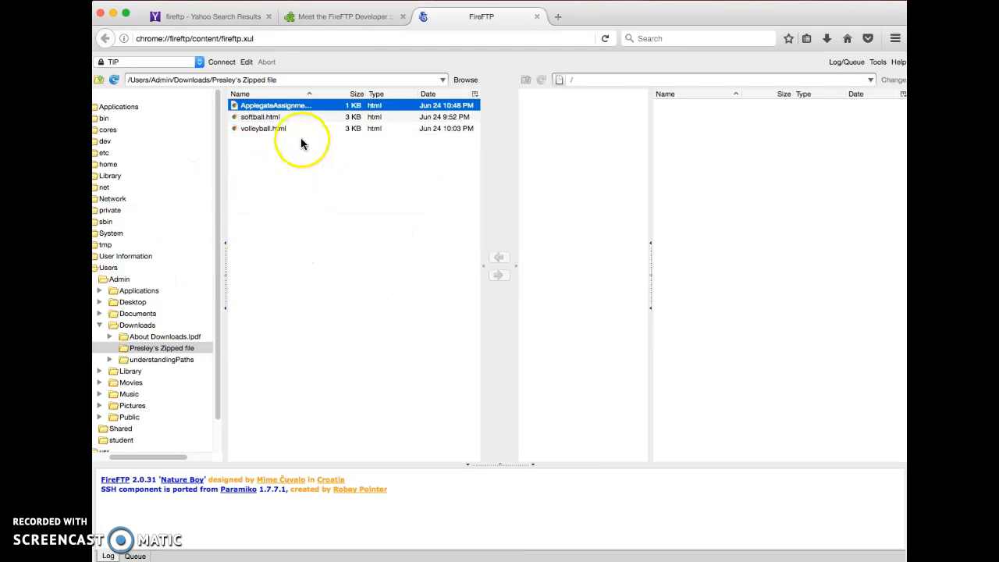
click(275, 117)
shift+click(275, 128)
drag(276, 129, 174, 311)
click(294, 171)
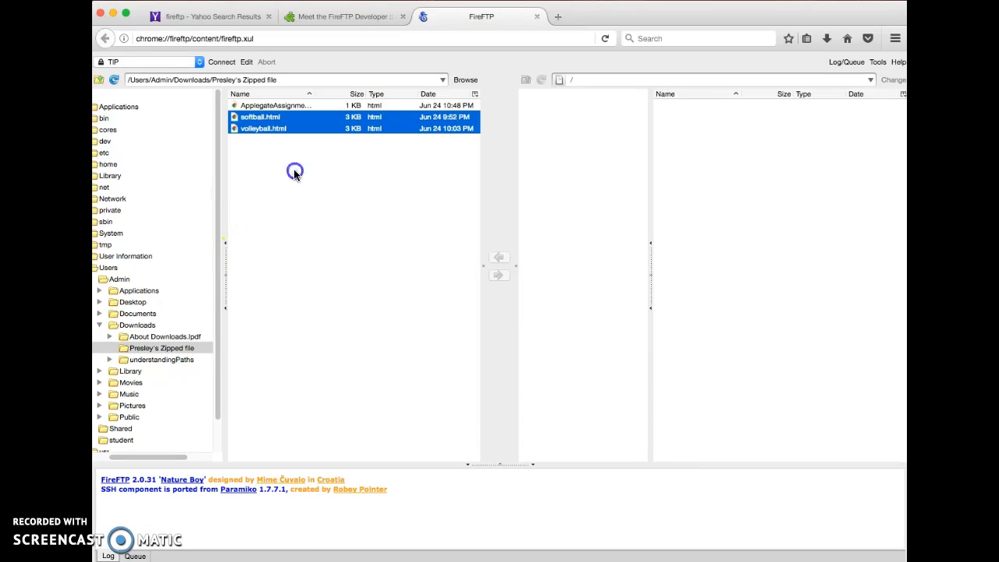
click(284, 129)
shift+click(250, 106)
drag(250, 119, 137, 314)
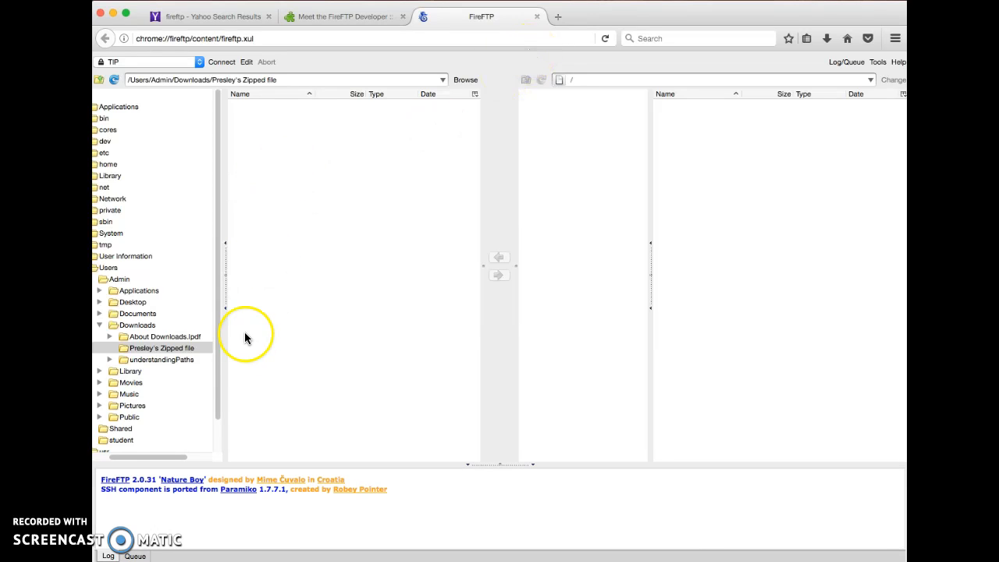
drag(174, 457, 117, 458)
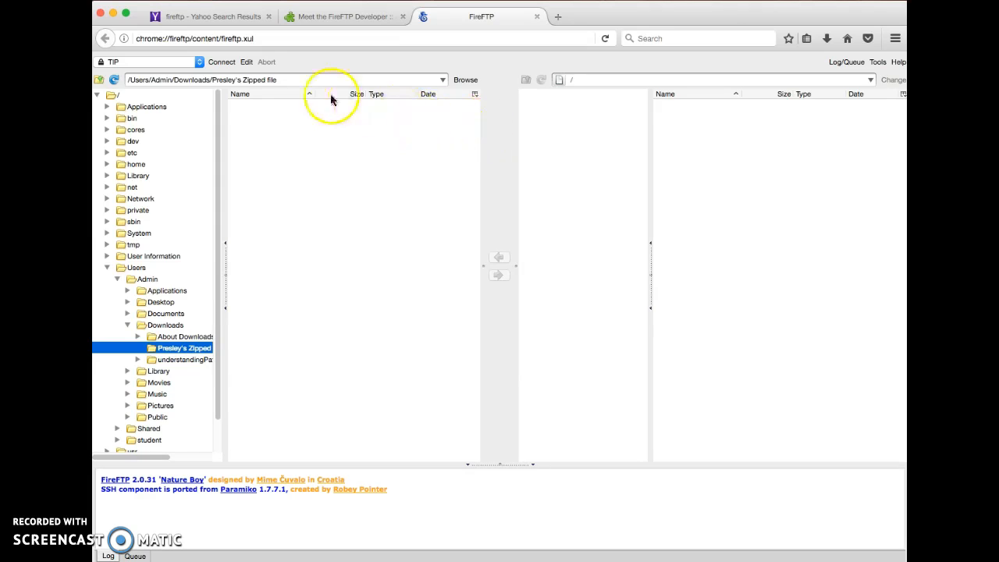
- Create a new FTP account named TIP with the host tipwebclass.colab.duke.edu
click(200, 64)
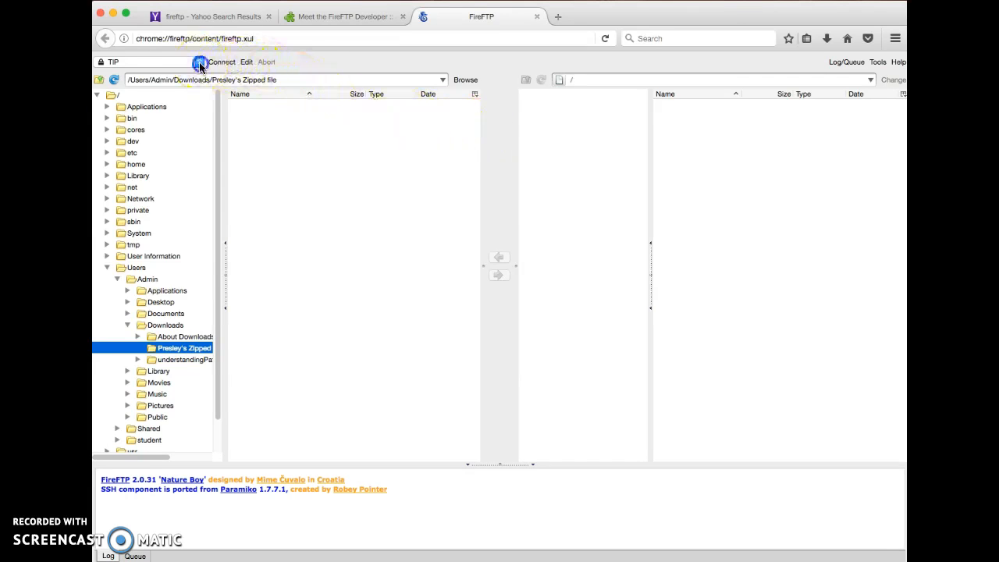
click(186, 75)
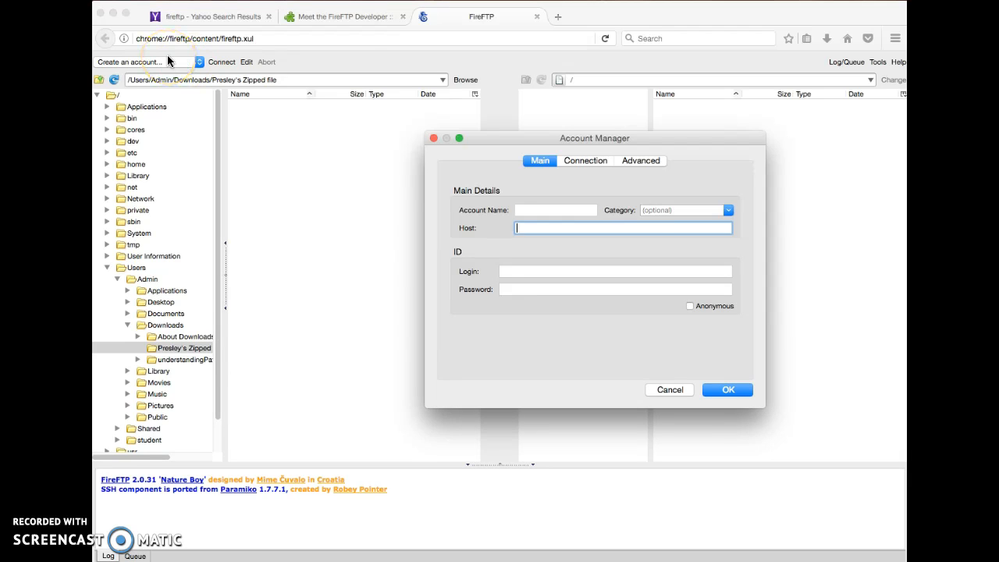
click(557, 211)
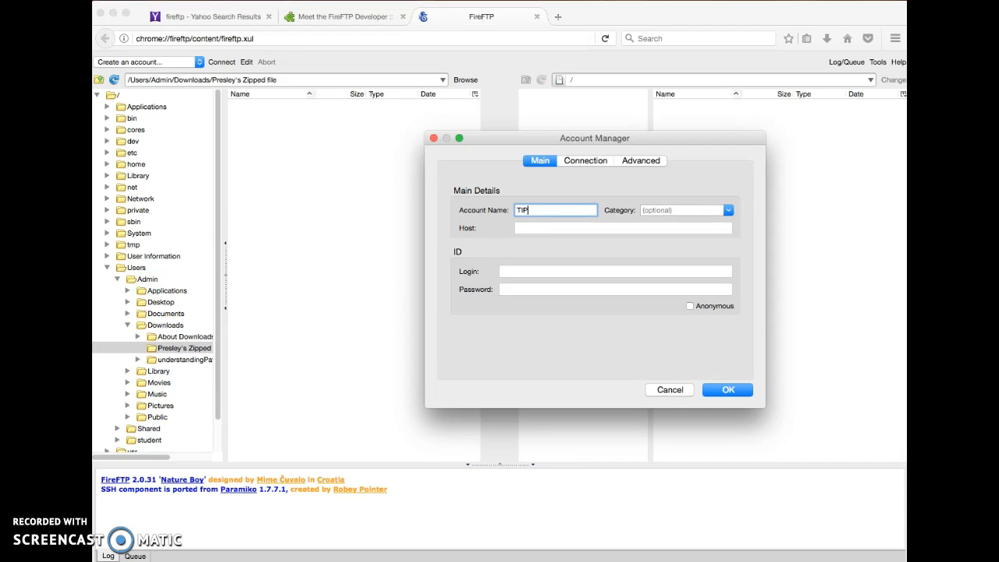
click(542, 227)
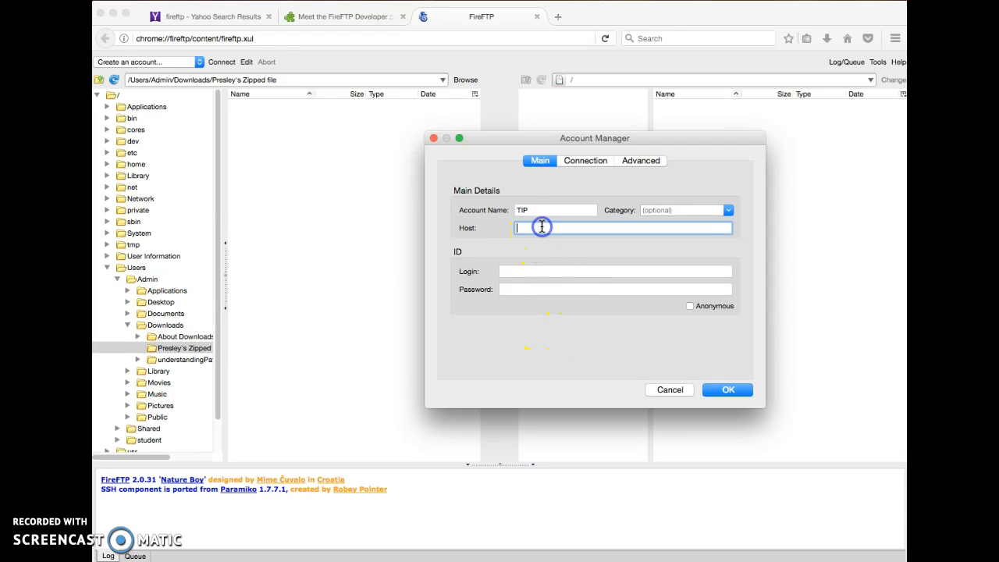
click(523, 236)
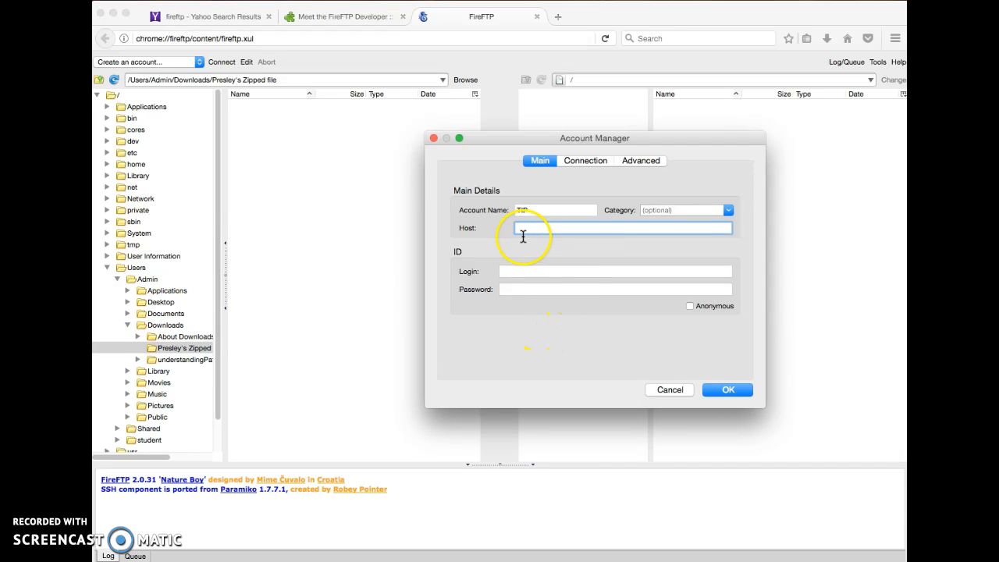
click(528, 209)
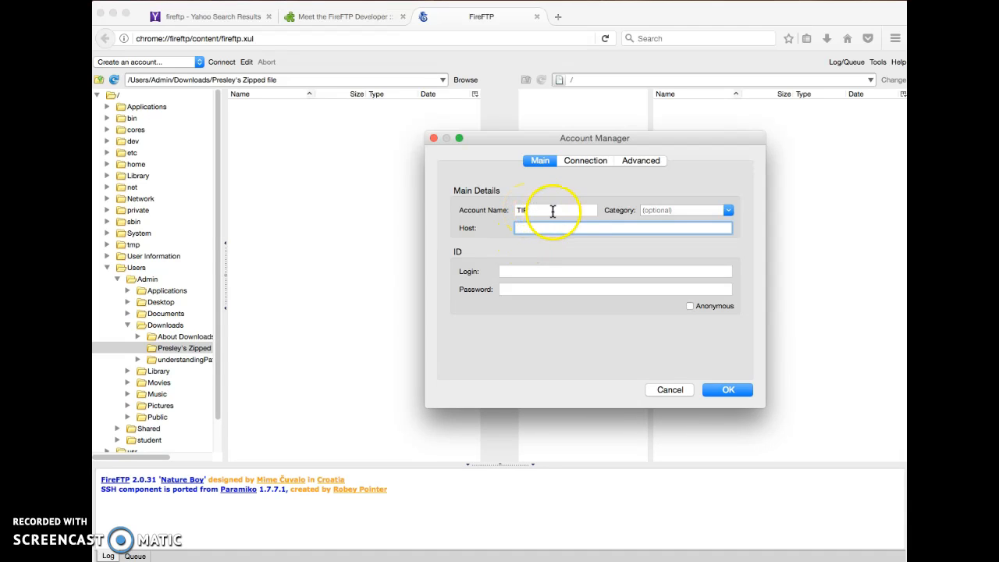
text(towe)
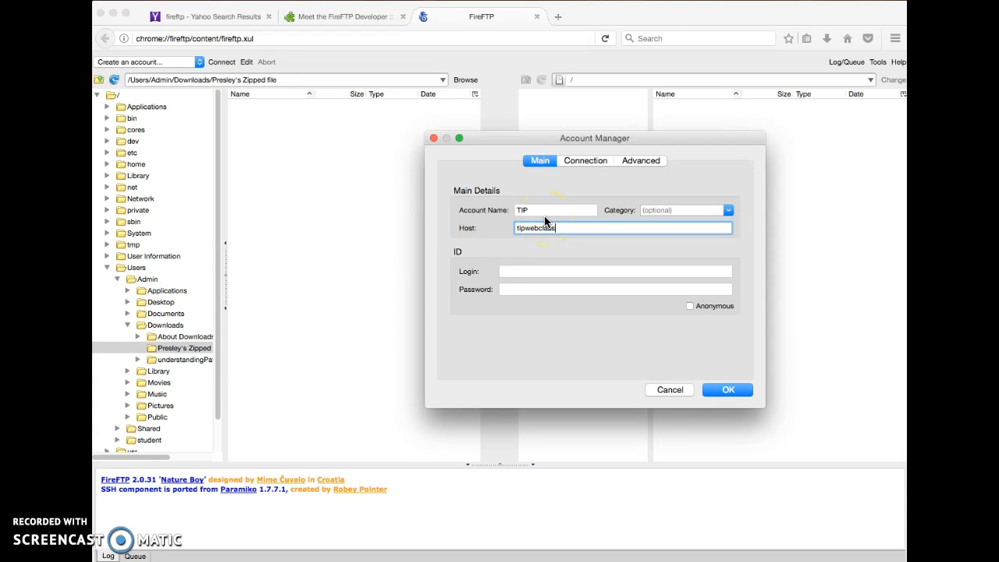
text(bclass.colab.duke.edu)
- Enter the login name and the account password for the TIP account
click(557, 274)
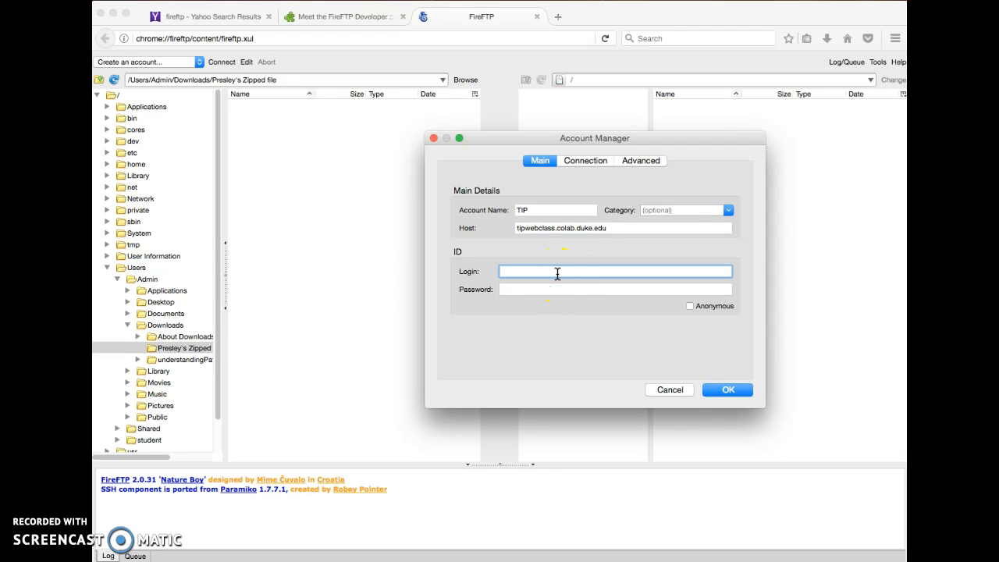
click(552, 290)
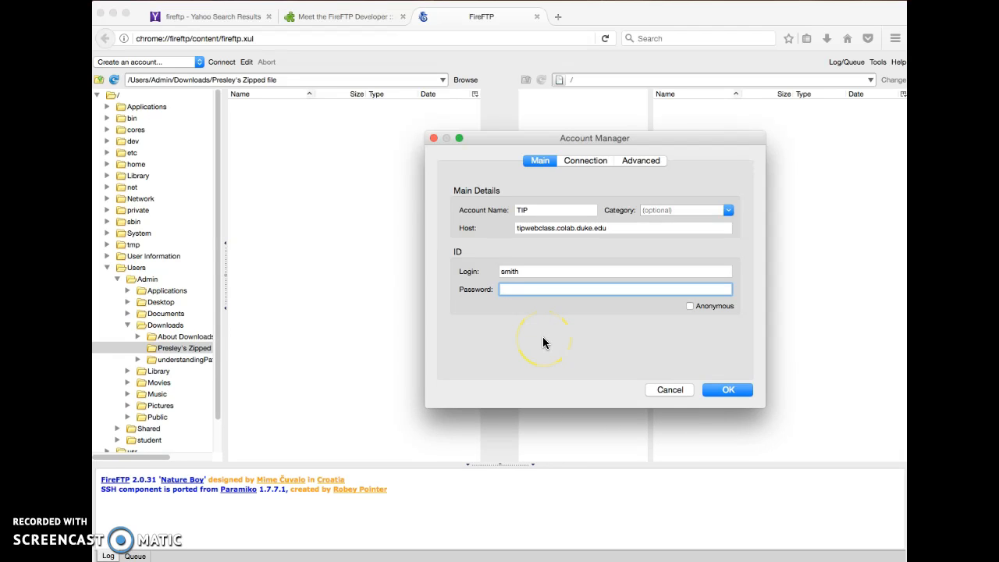
text(••••••)
- Set the account's connection security to SFTP and open its advanced settings
click(585, 161)
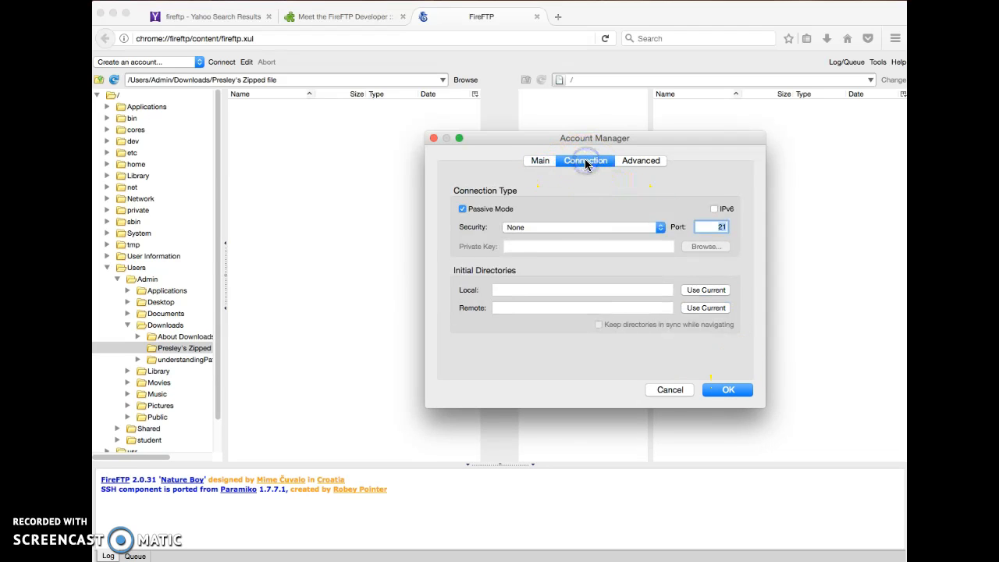
click(659, 226)
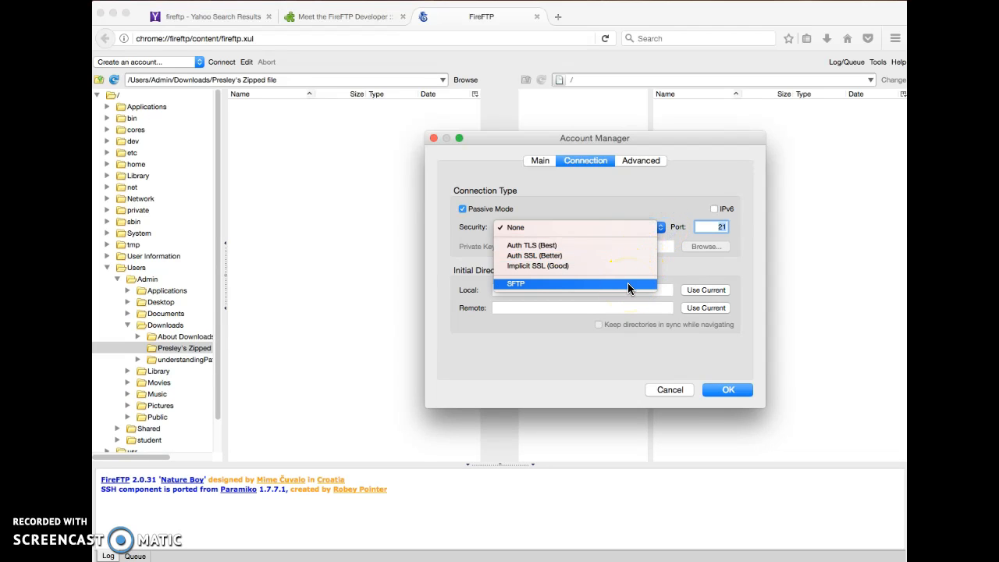
click(627, 283)
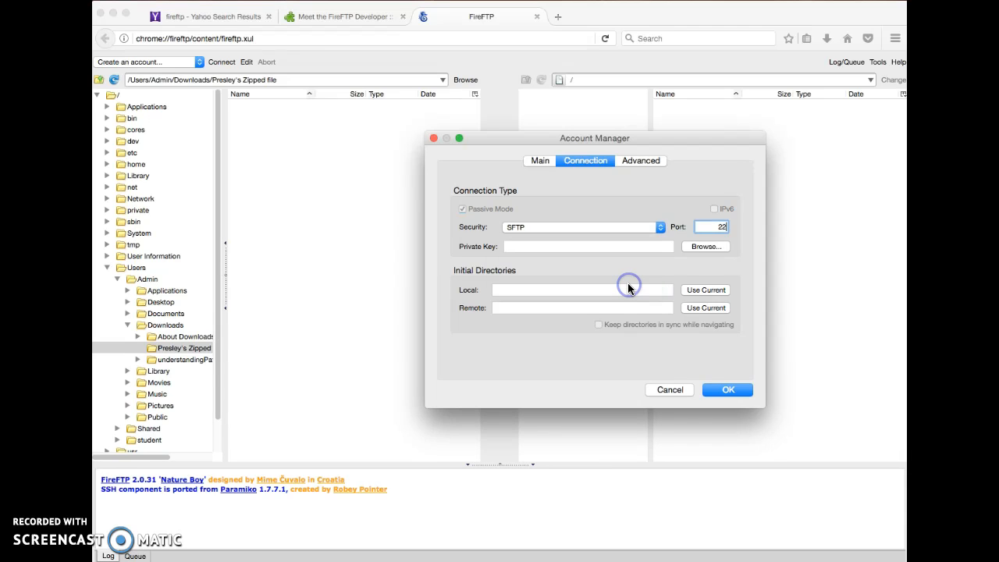
click(641, 162)
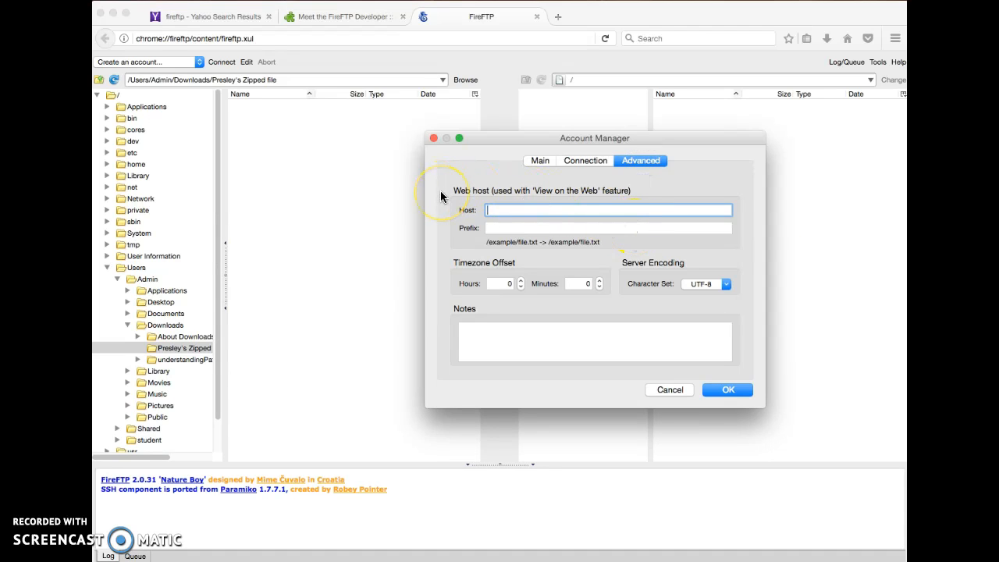
- Set the account's web host to tipwebclass.colab.duke.edu and review its main, connection and advanced settings
text(tipwebclass.colab.duke.edu)
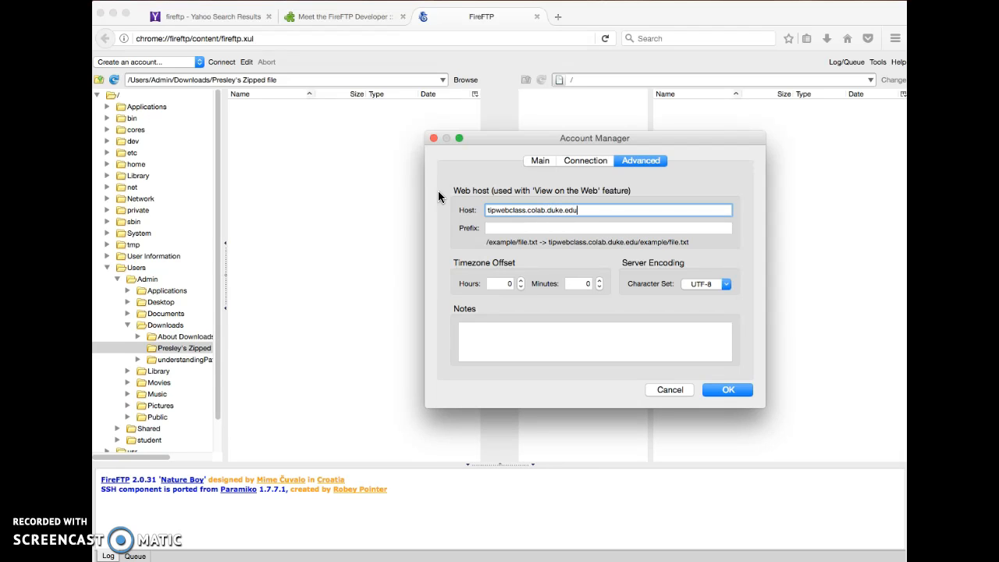
click(540, 160)
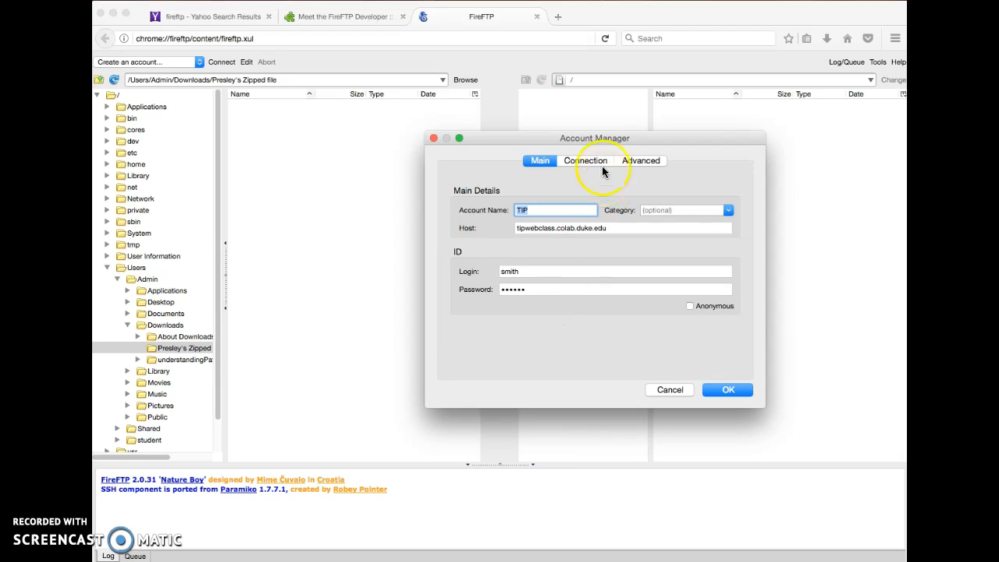
click(593, 160)
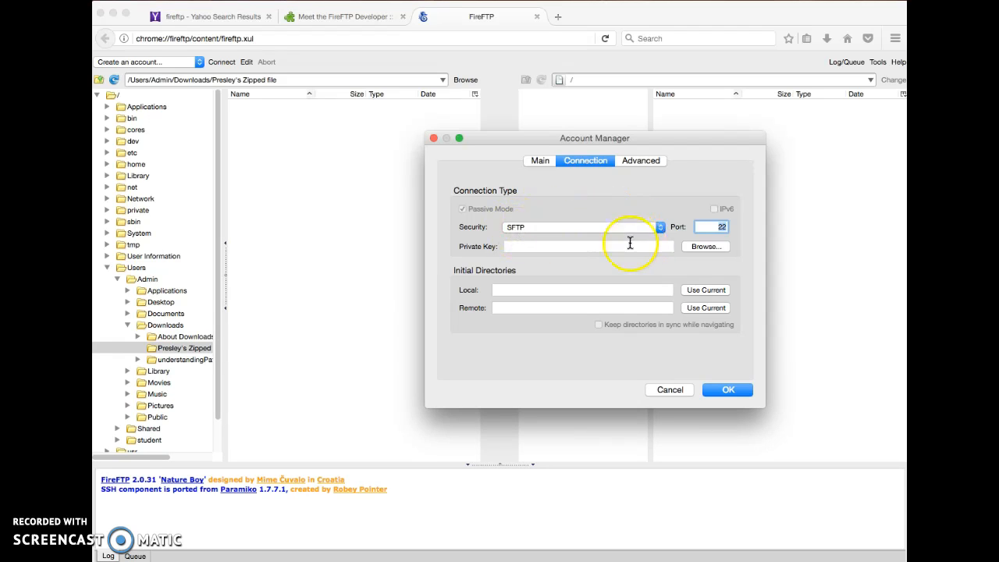
click(641, 164)
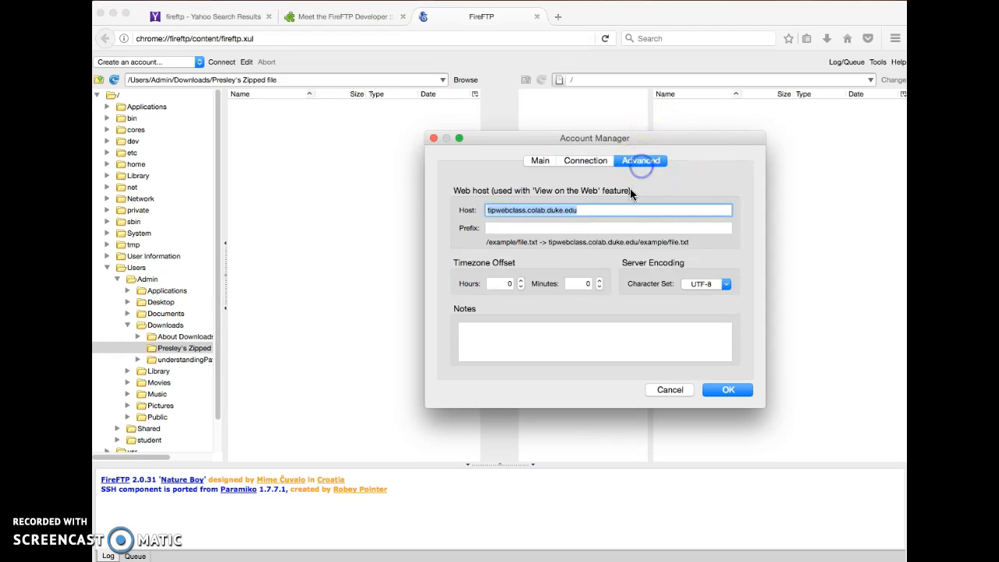
- Change the account name to TIP2 and save the account
click(742, 392)
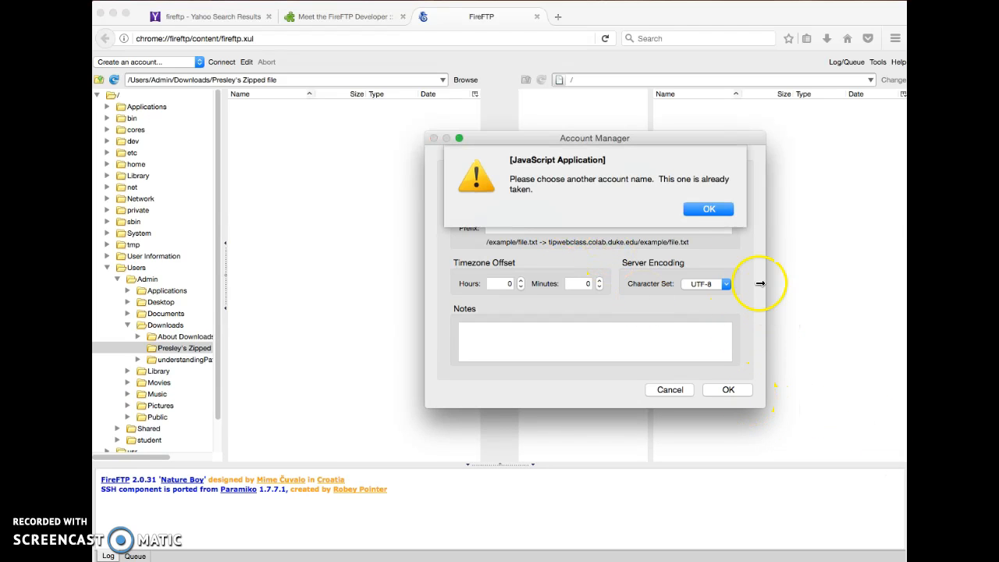
click(710, 211)
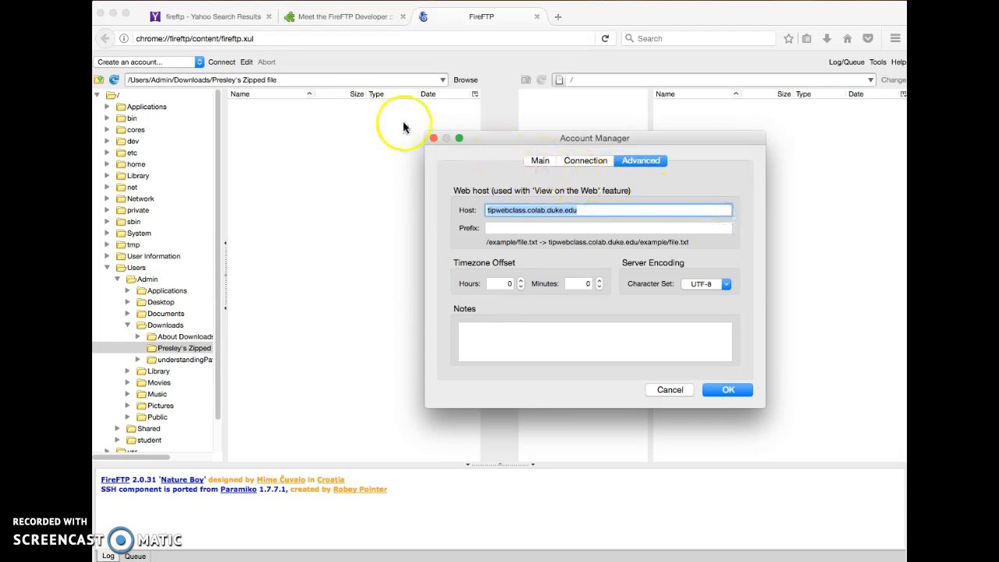
click(542, 161)
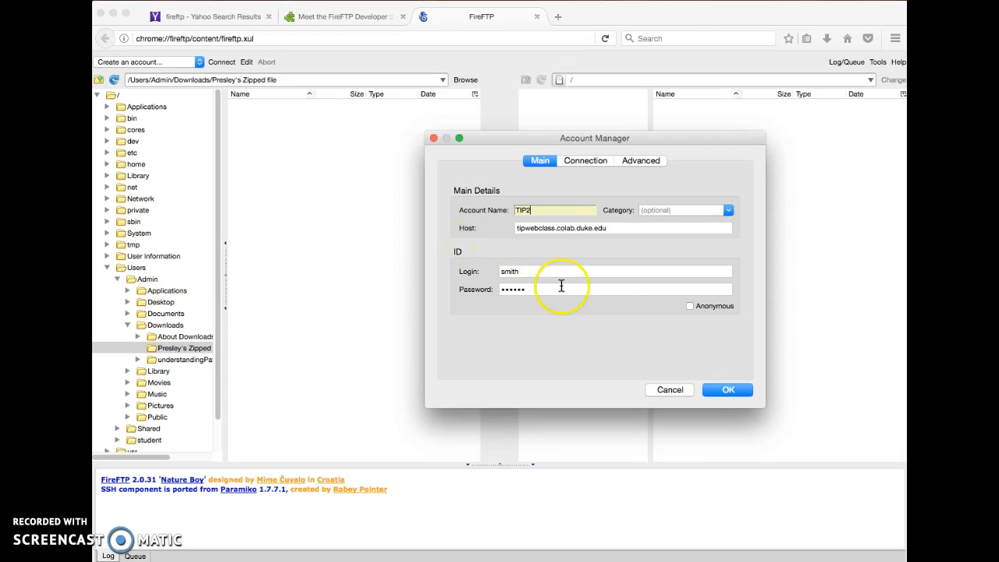
click(725, 390)
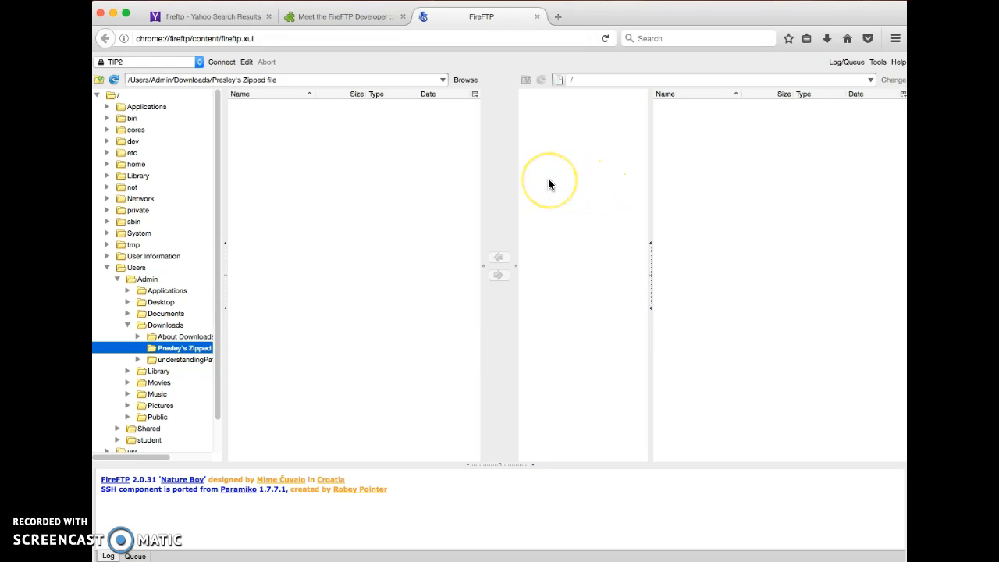
- Choose the TIP2 account among the saved accounts and connect to its server
click(199, 63)
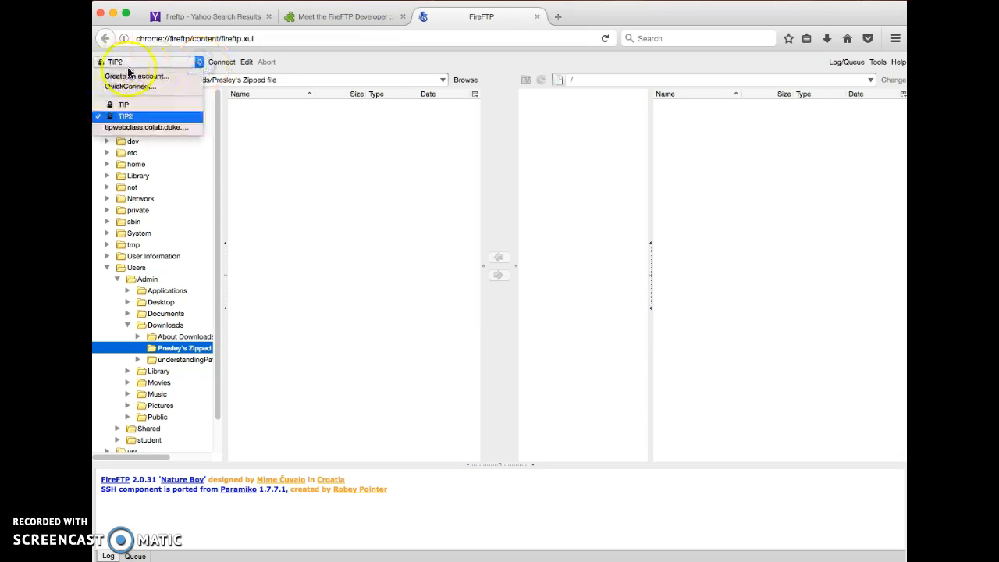
click(157, 117)
click(198, 63)
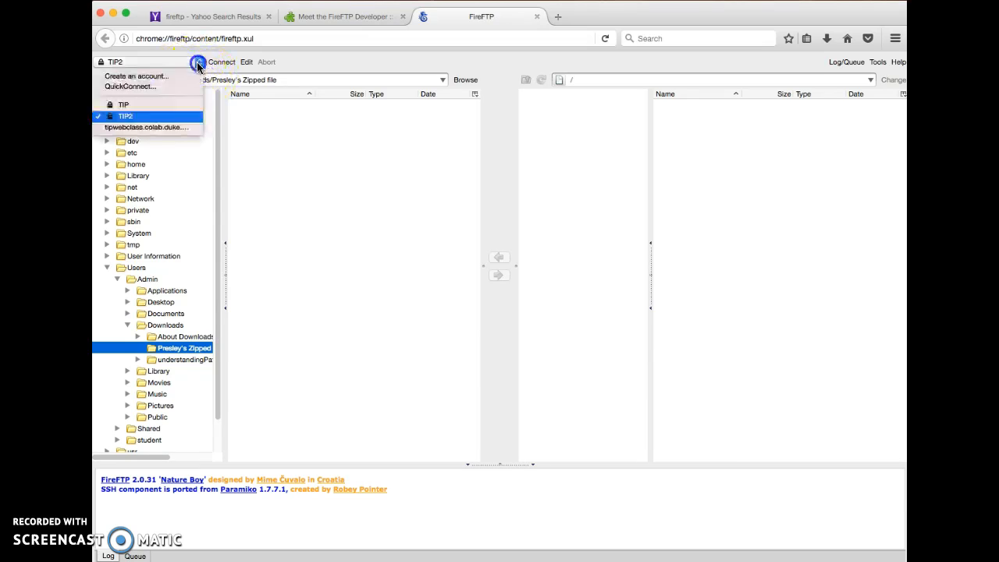
click(161, 127)
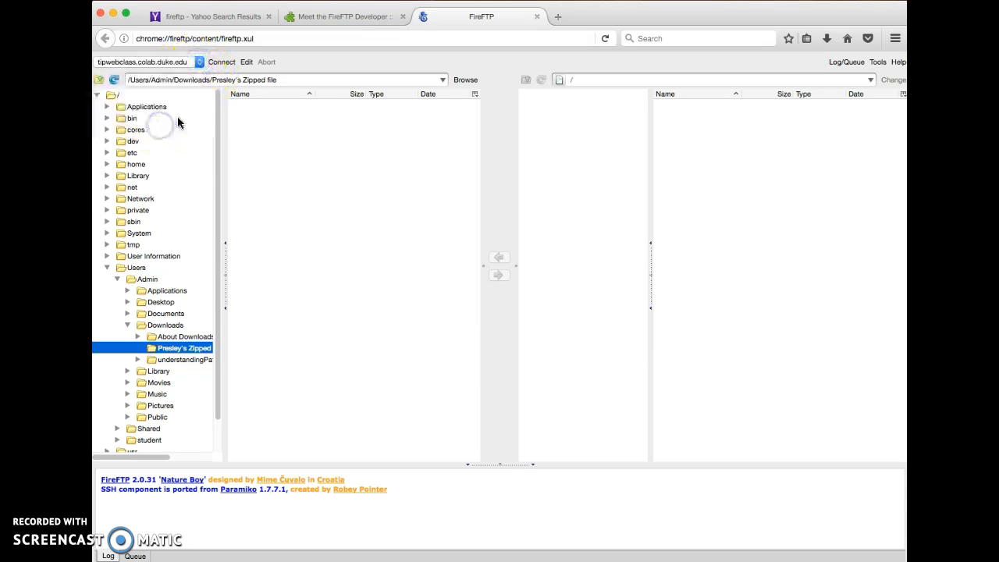
click(199, 63)
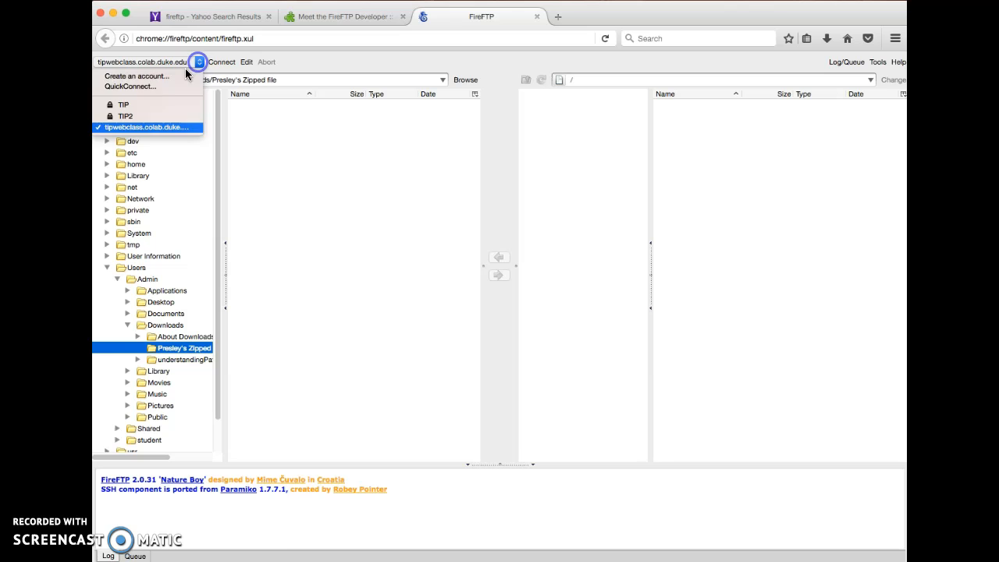
click(157, 116)
click(225, 67)
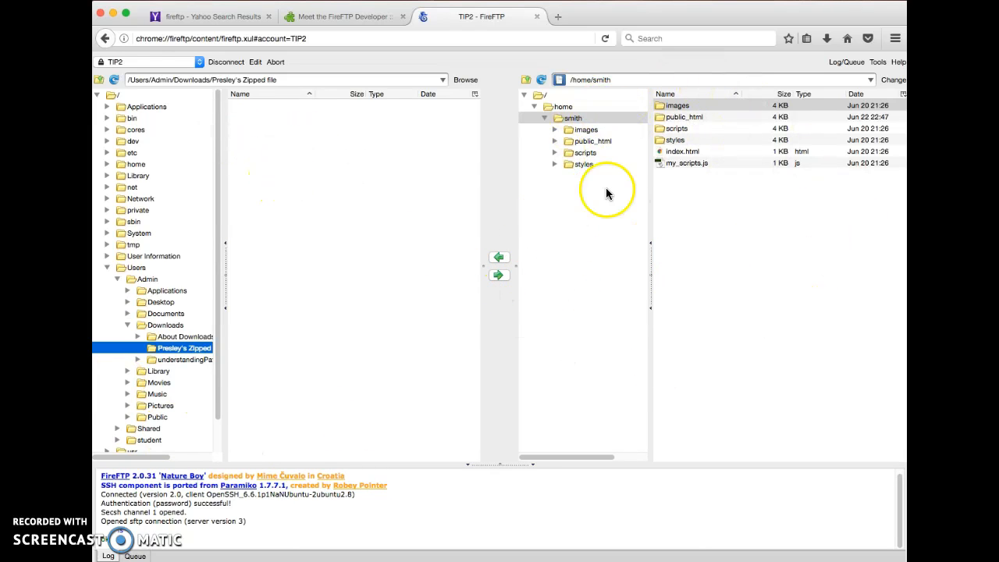
- Browse the server's /home directory and open the account's own home folder
click(565, 108)
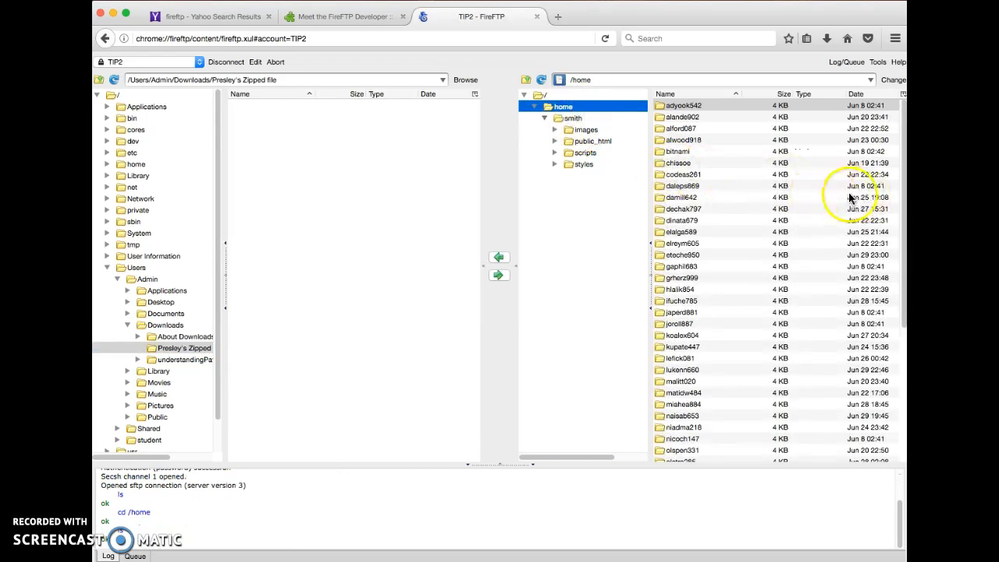
scroll(692, 434, down, 6)
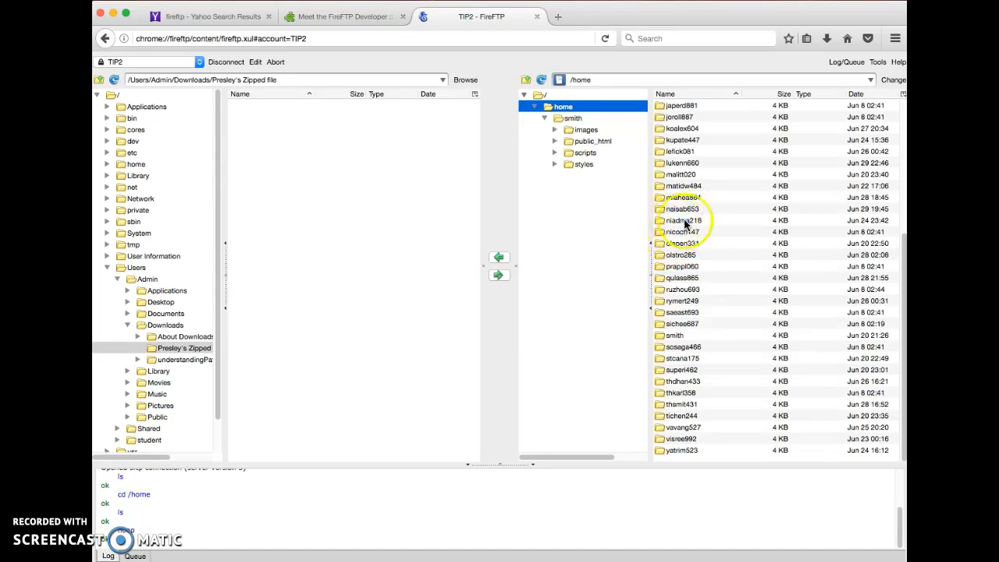
click(679, 336)
double_click(681, 336)
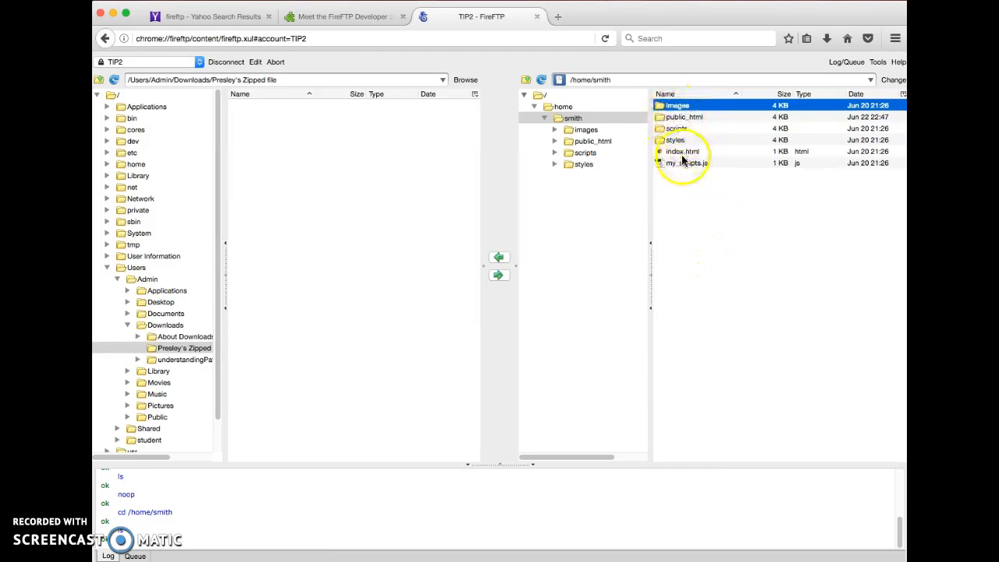
- Delete the scripts, styles and images folders plus index.html and my_scripts.js from the account's remote home folder
drag(660, 163, 658, 133)
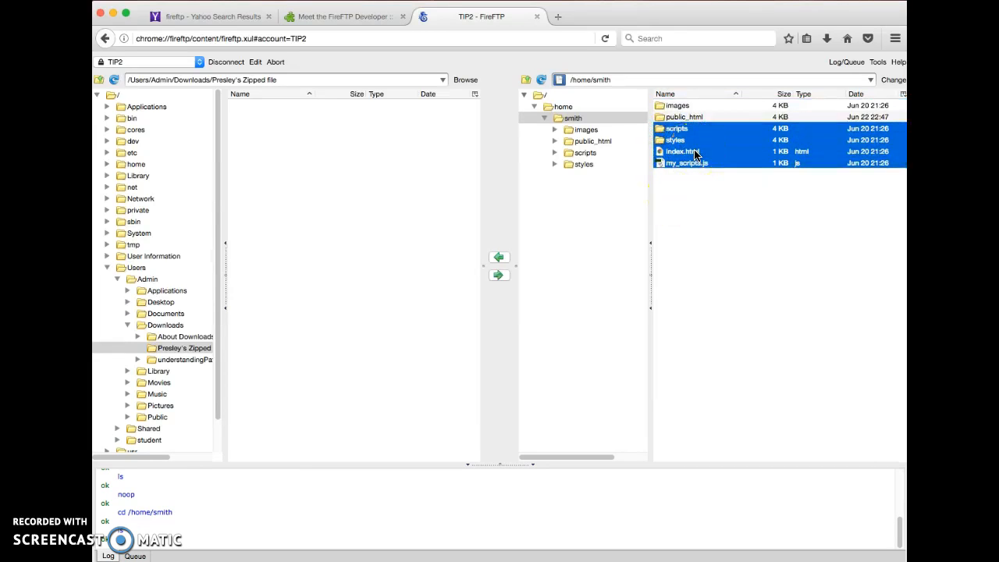
key(Delete)
click(568, 267)
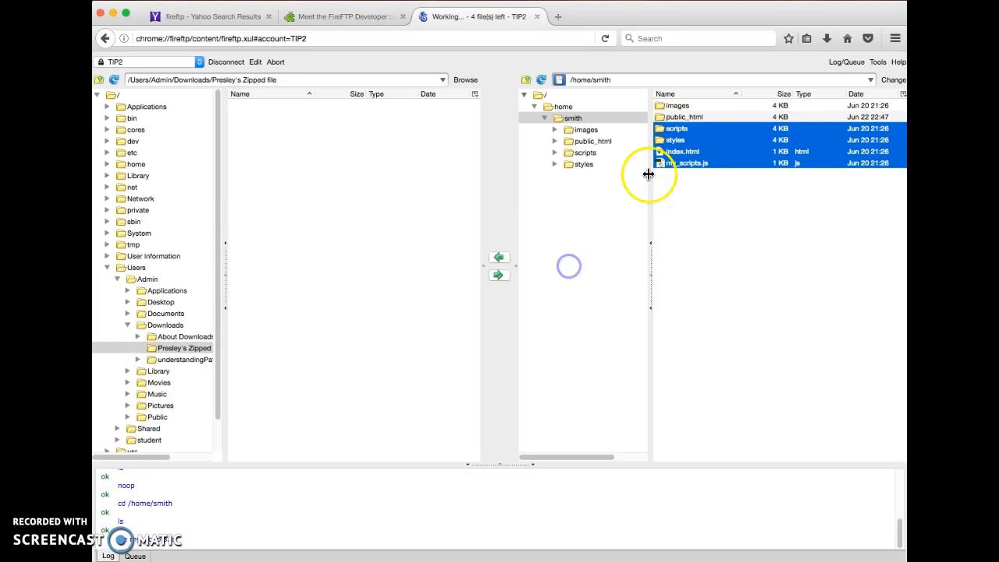
click(694, 106)
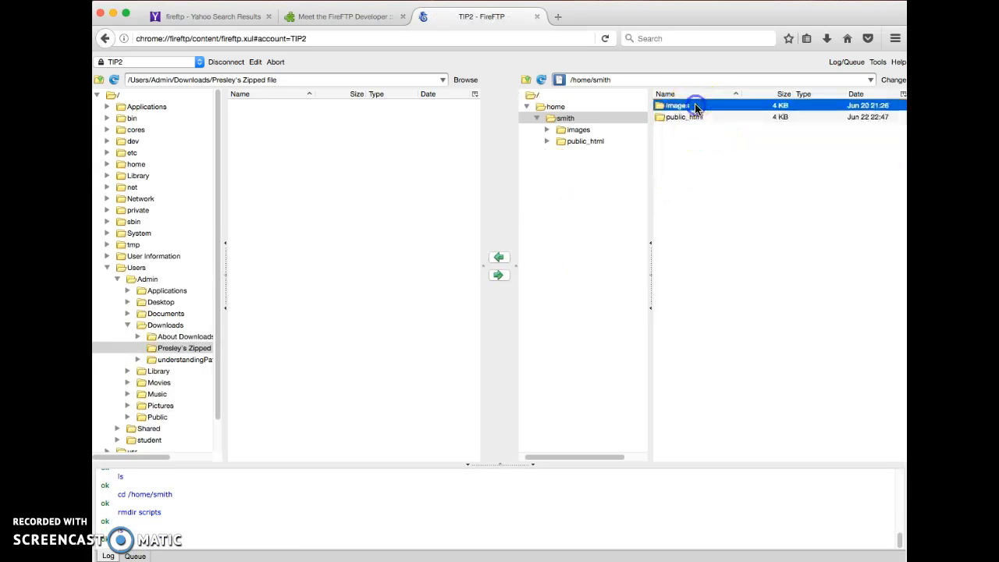
key(Delete)
click(595, 268)
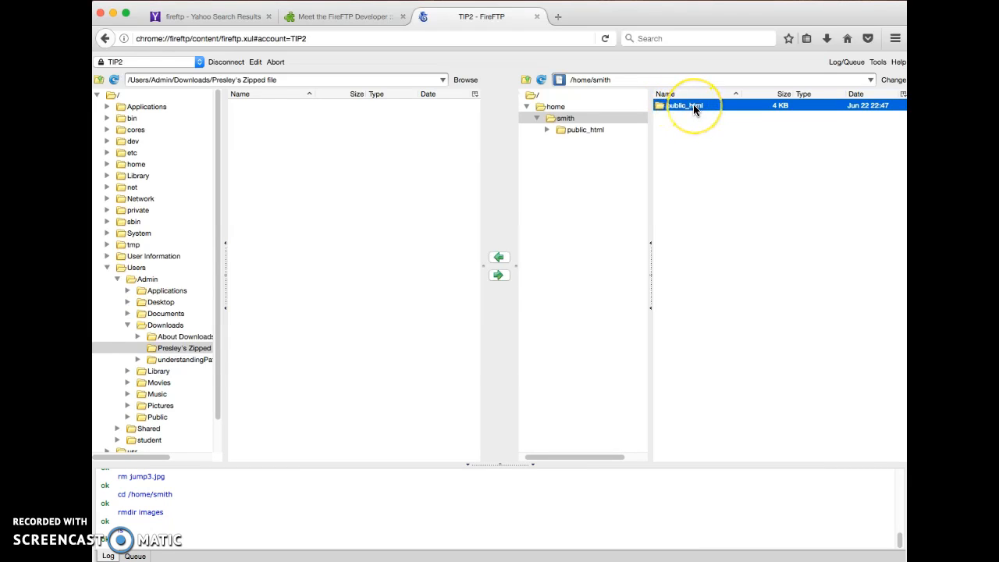
- Open the remote public_html folder and the Admin user's local Documents folder
double_click(693, 105)
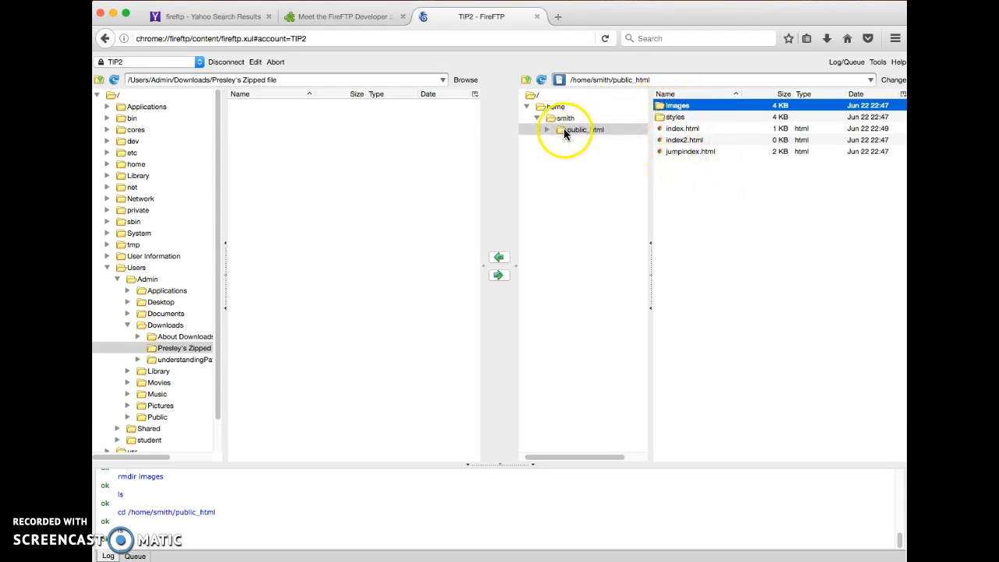
drag(650, 82, 614, 82)
click(659, 80)
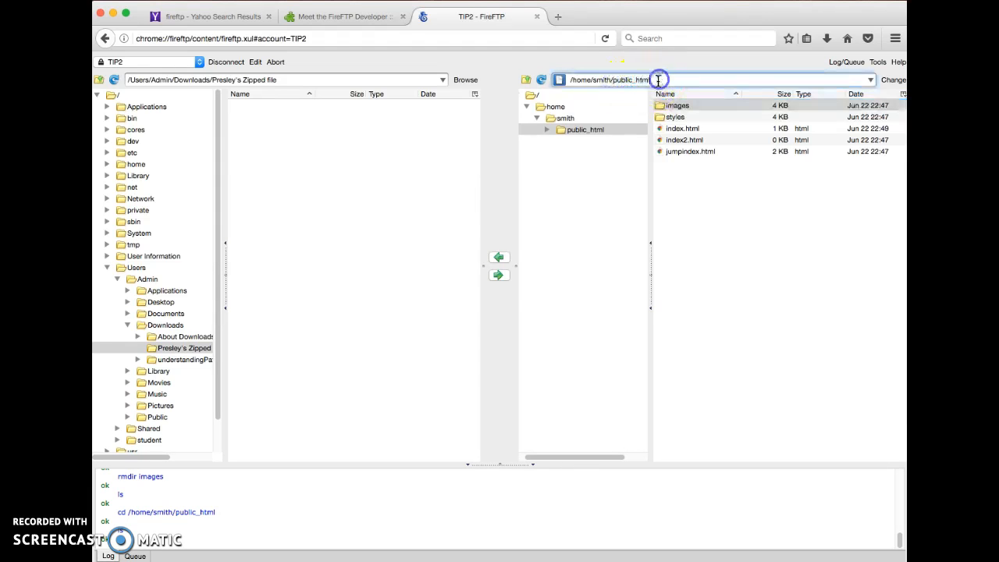
click(179, 314)
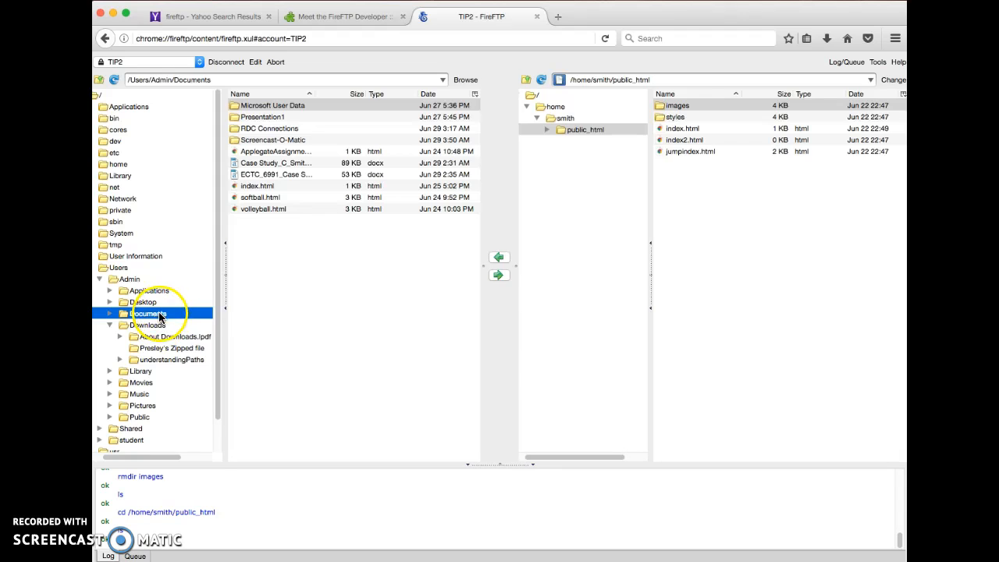
- Delete index.html, index2.html and jumpindex.html from the remote public_html folder
click(707, 148)
super+click(690, 150)
super+click(662, 128)
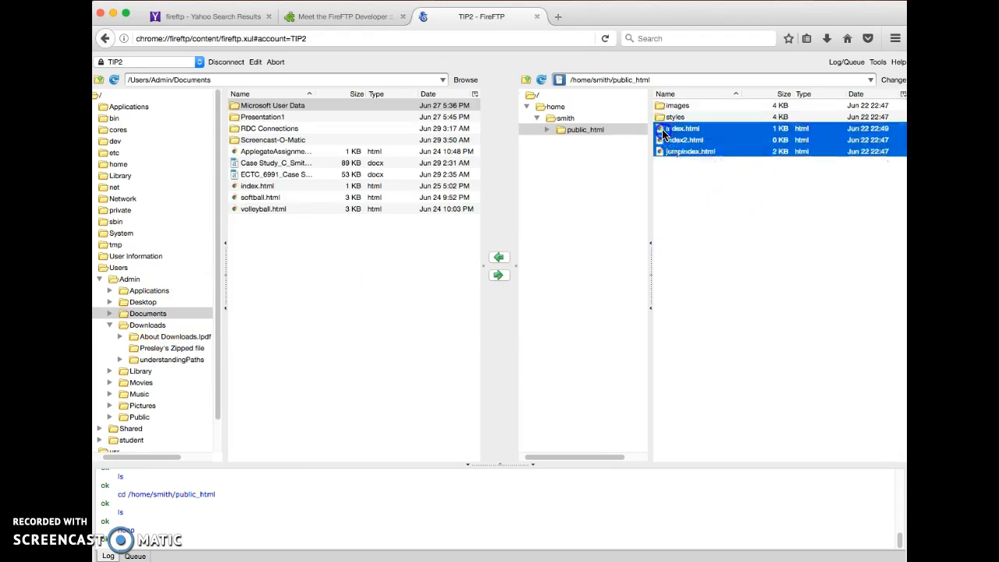
key(Delete)
click(548, 270)
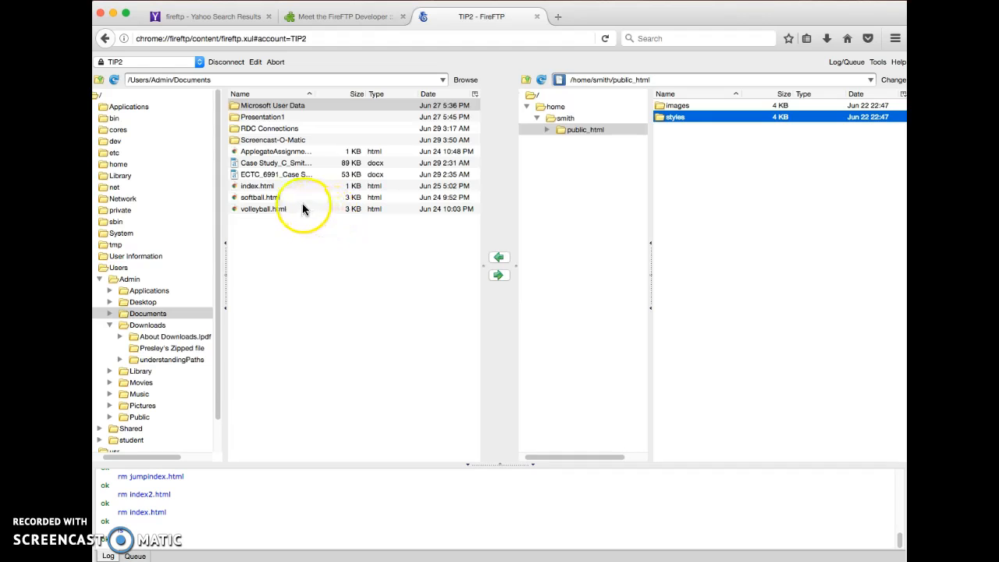
- Upload index.html from the local Documents folder to public_html and try viewing the uploaded file on the web
click(282, 187)
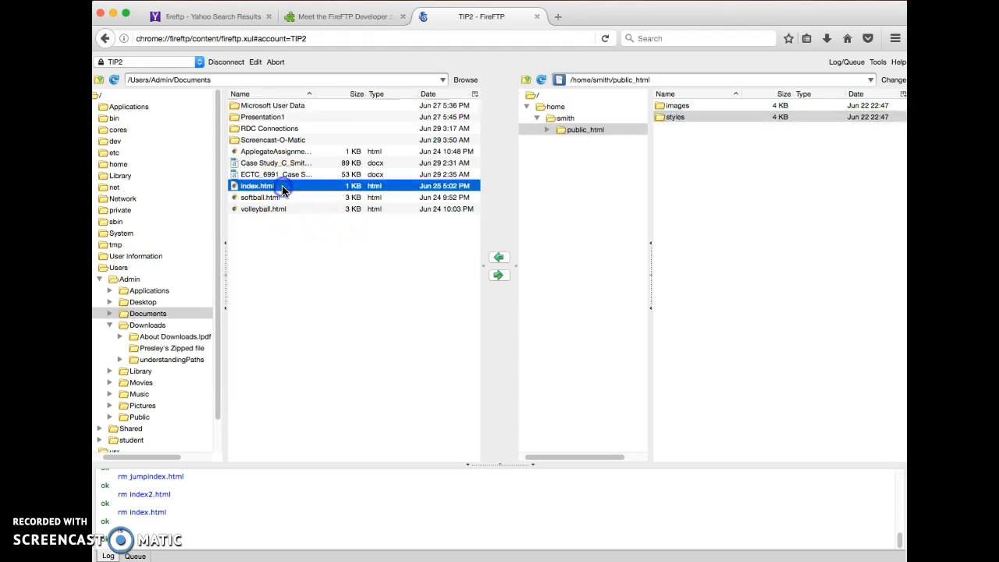
click(501, 274)
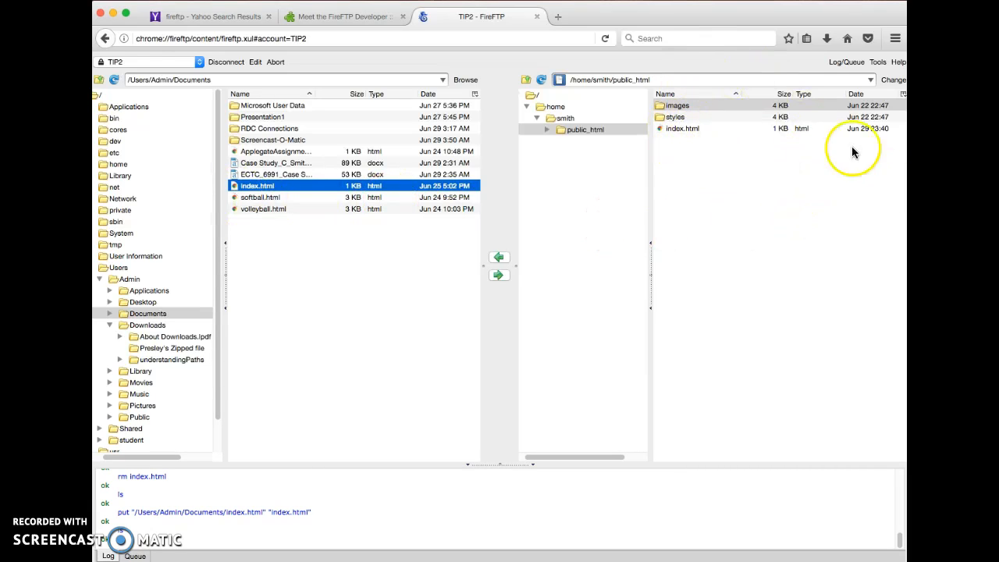
click(695, 129)
right_click(695, 129)
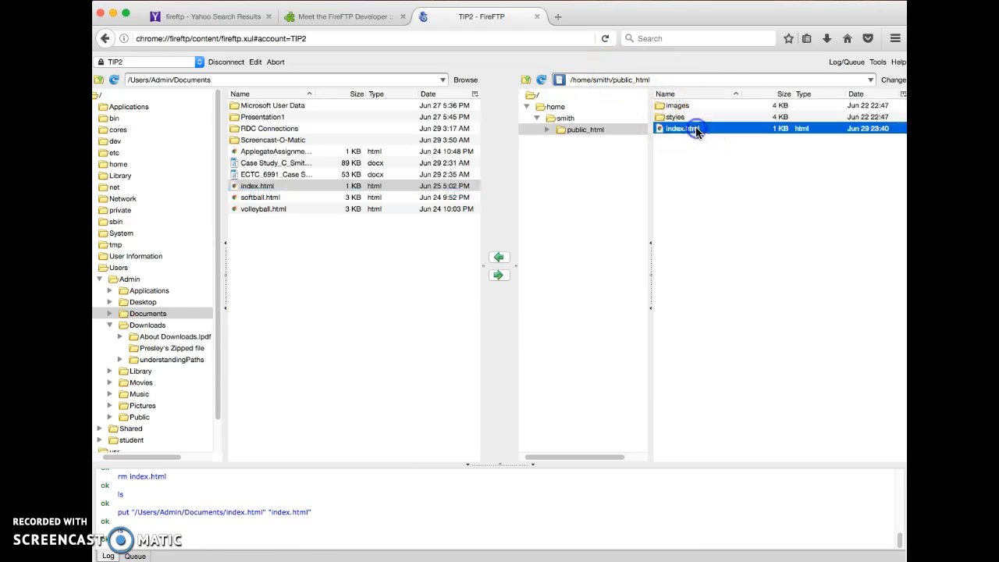
click(743, 158)
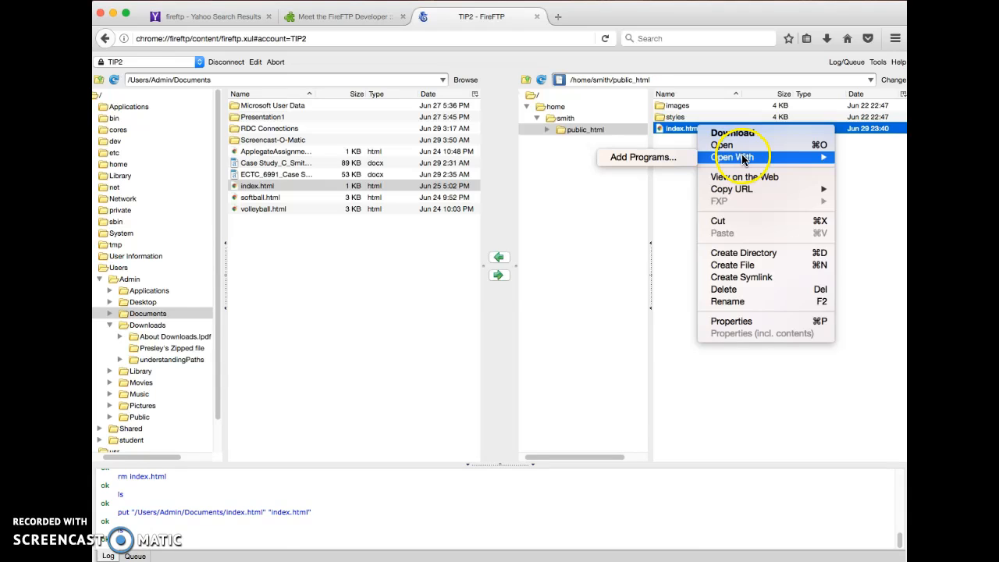
click(736, 177)
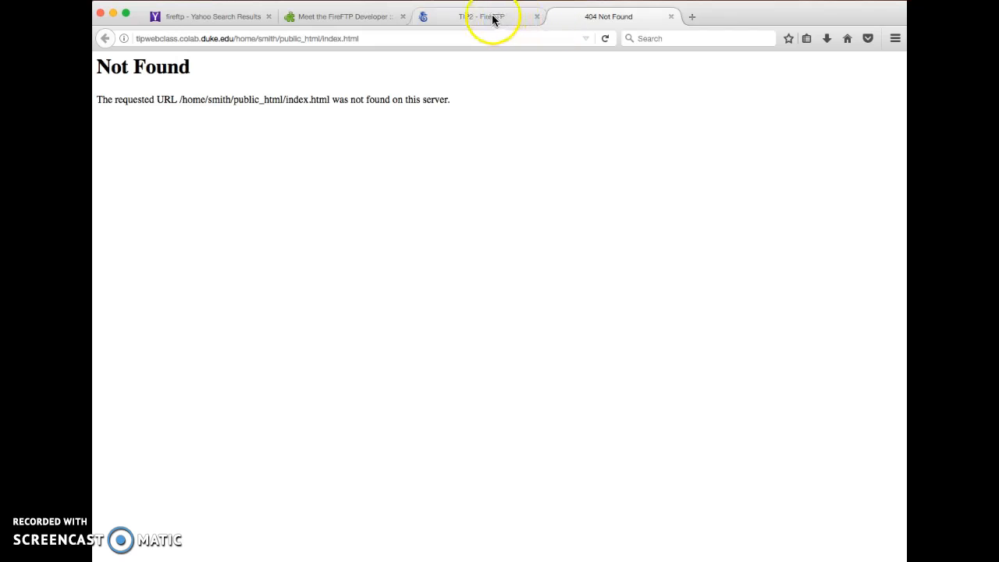
click(671, 19)
- In a new browser tab, load index.html under tipwebclass.colab.duke.edu/~ followed by the account's login name
click(559, 17)
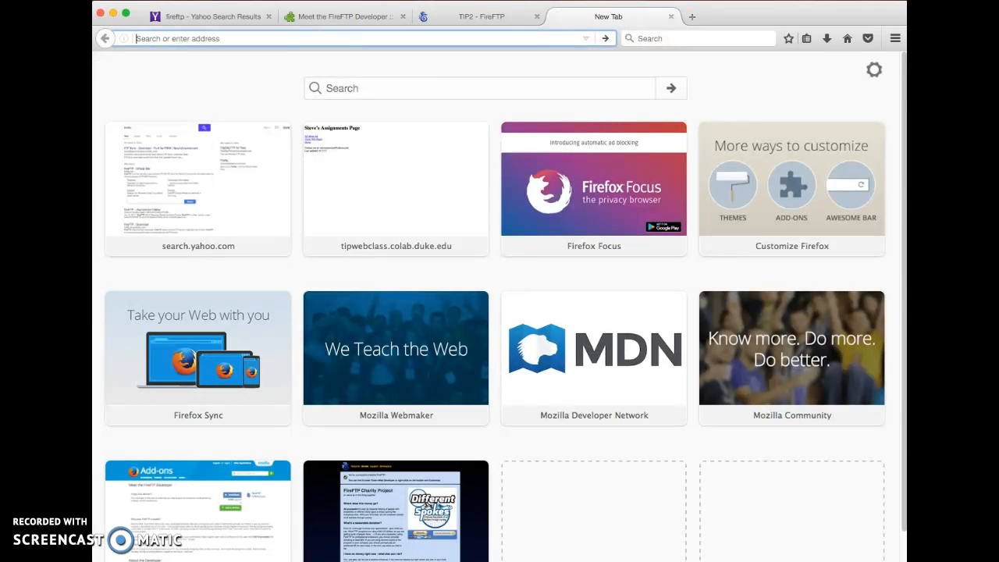
text(tip)
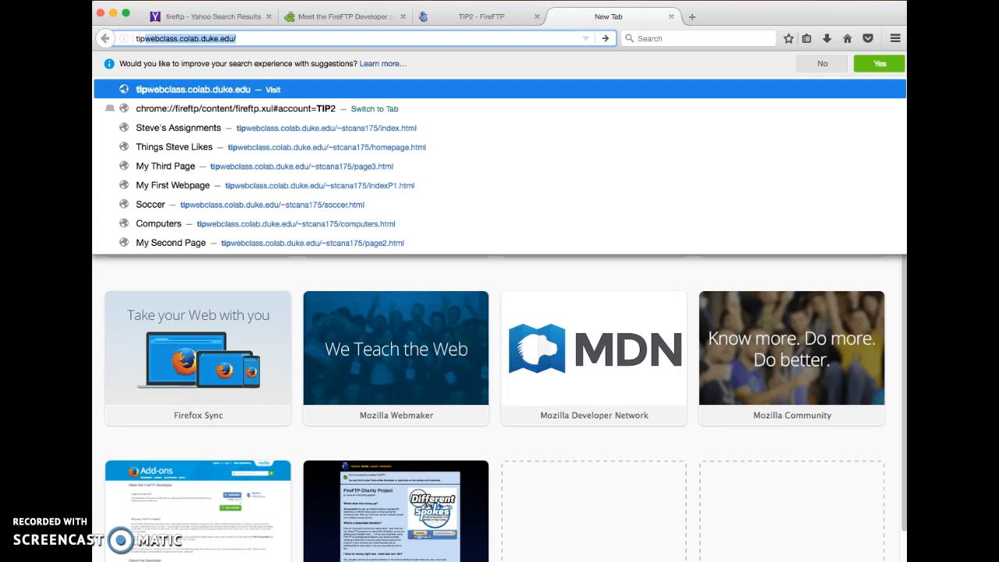
key(Right)
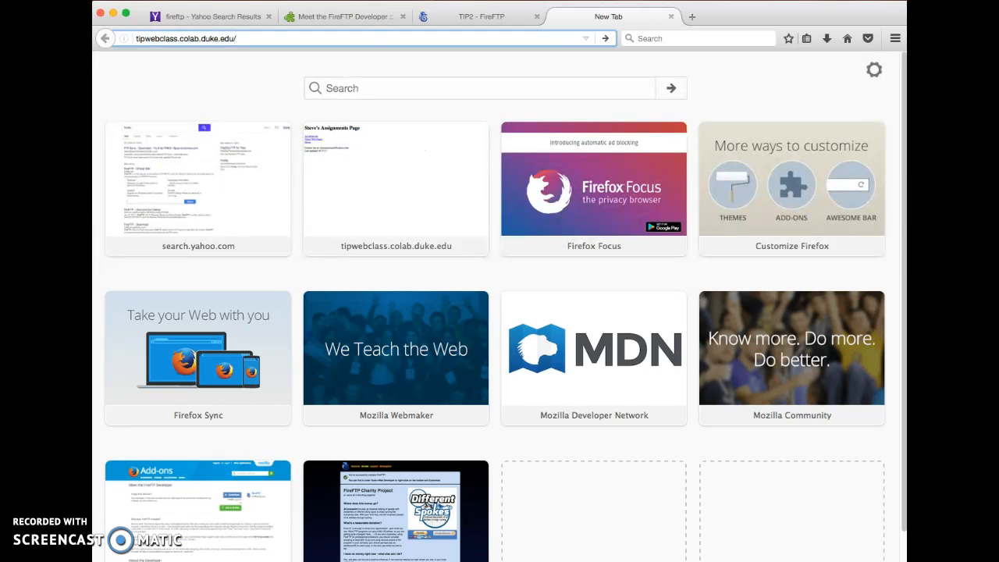
text(~)
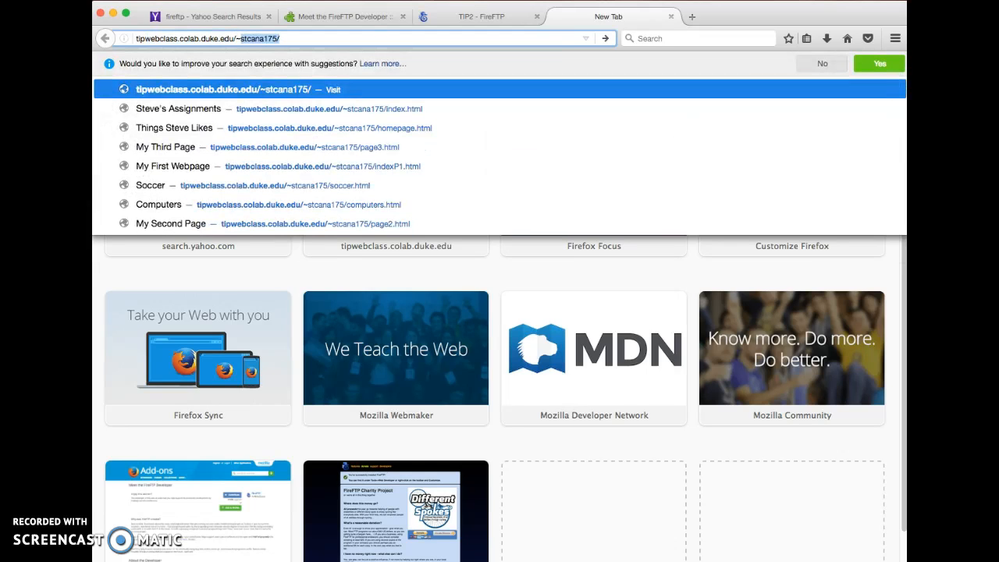
text(smith/index.html)
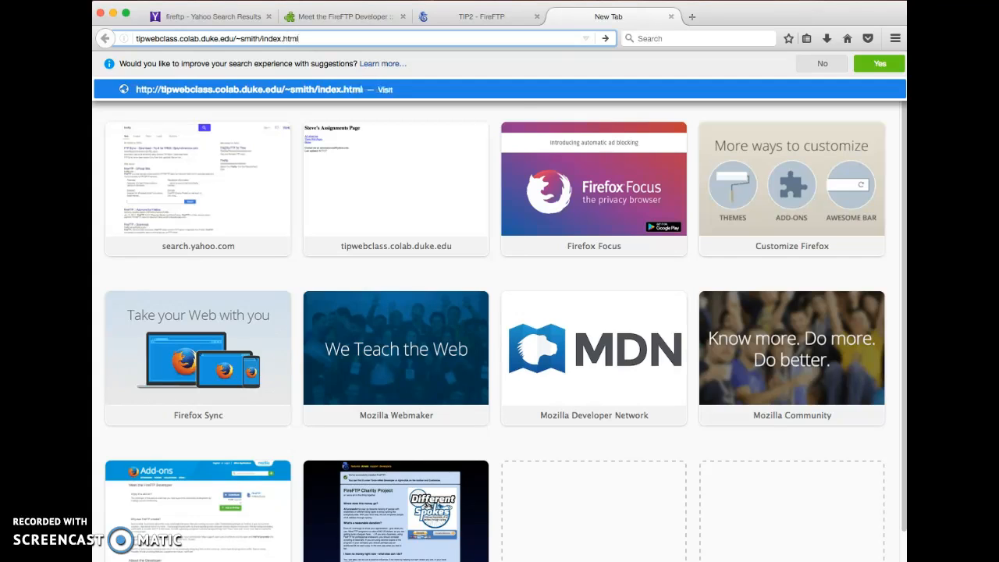
key(Return)
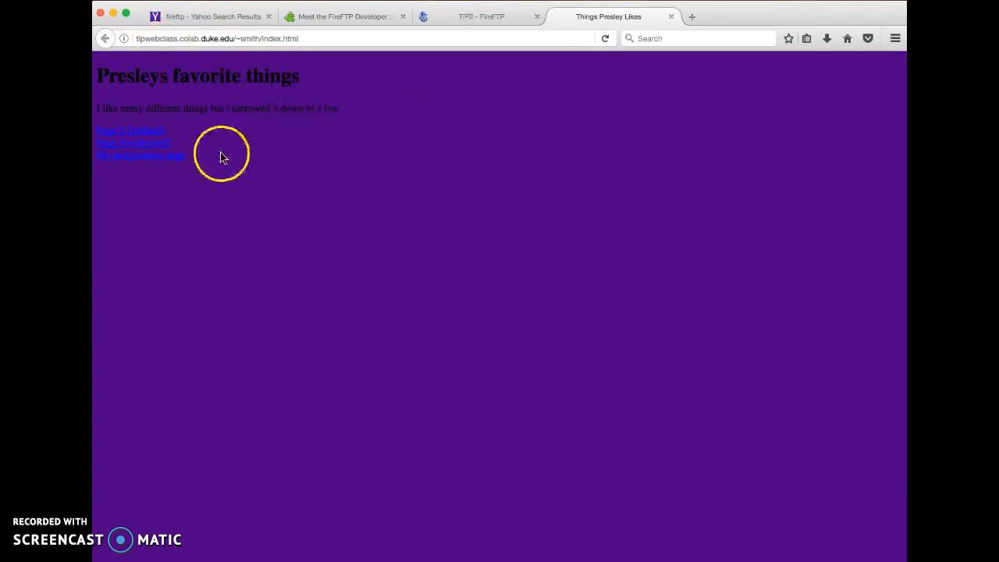
- Test the web page's softball and volleyball links, and return to the FireFTP tab
click(143, 154)
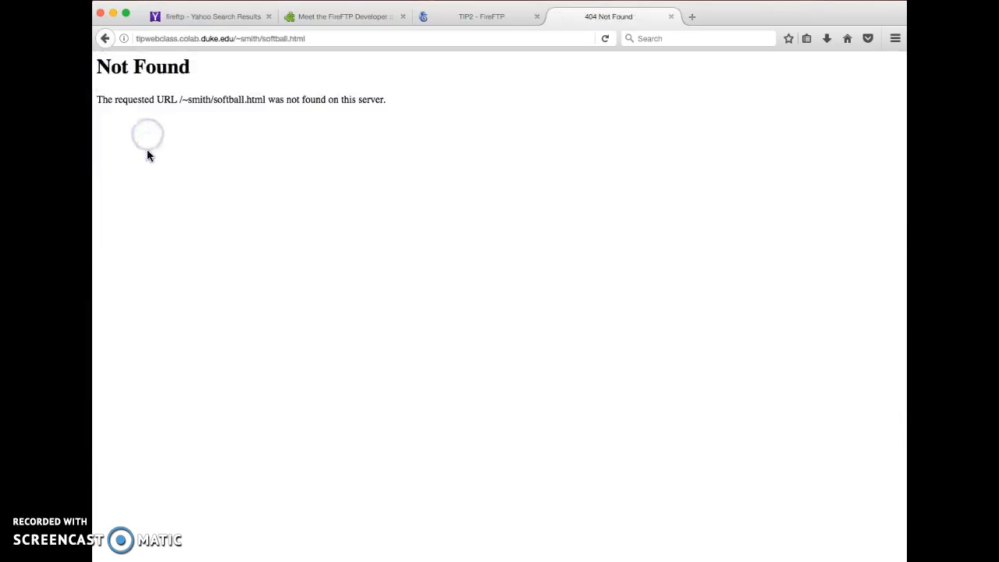
click(105, 38)
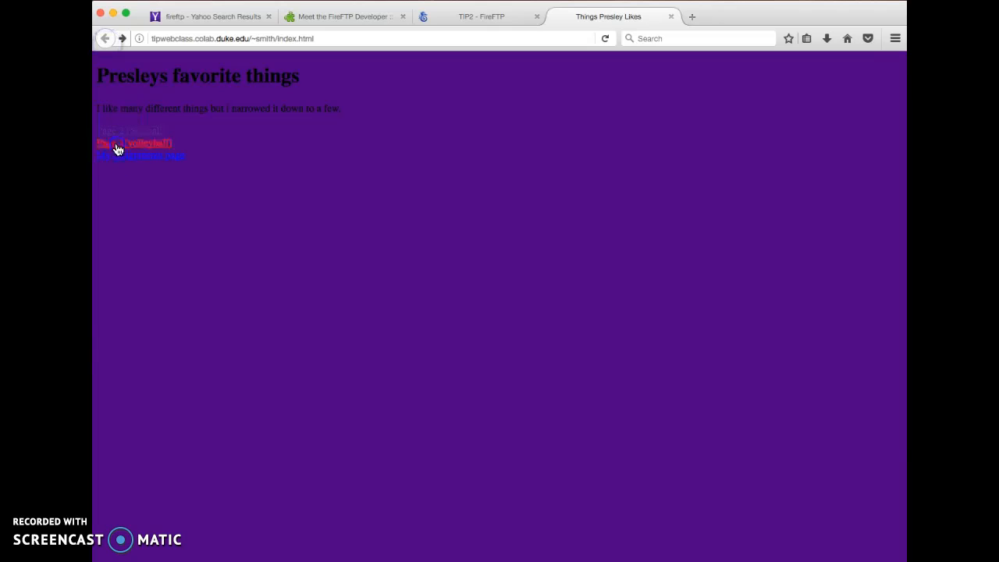
click(117, 148)
click(105, 38)
click(470, 12)
click(588, 227)
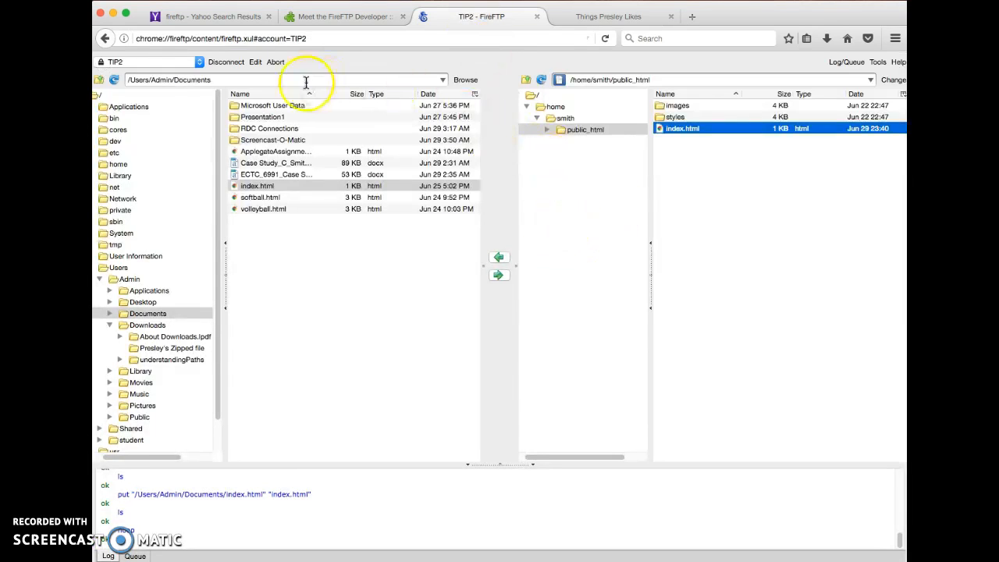